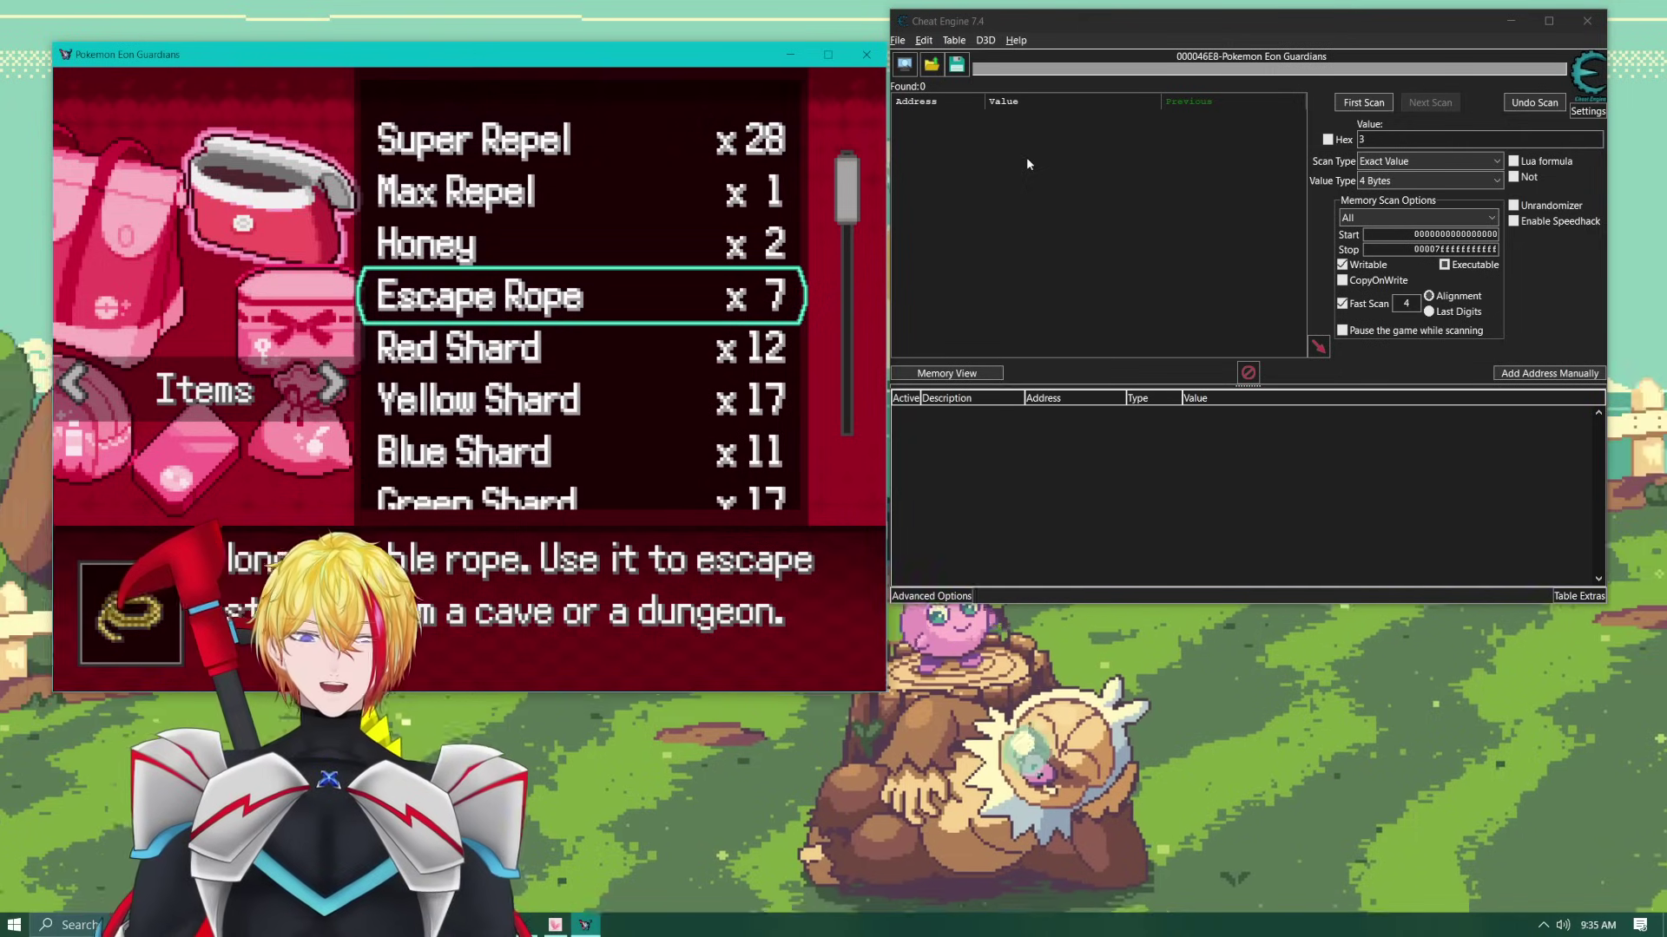
Step: Attach Cheat Engine to the 00006974-Pokemon Eon Guardians window and run a first exact-value scan for 15
left_click(904, 66)
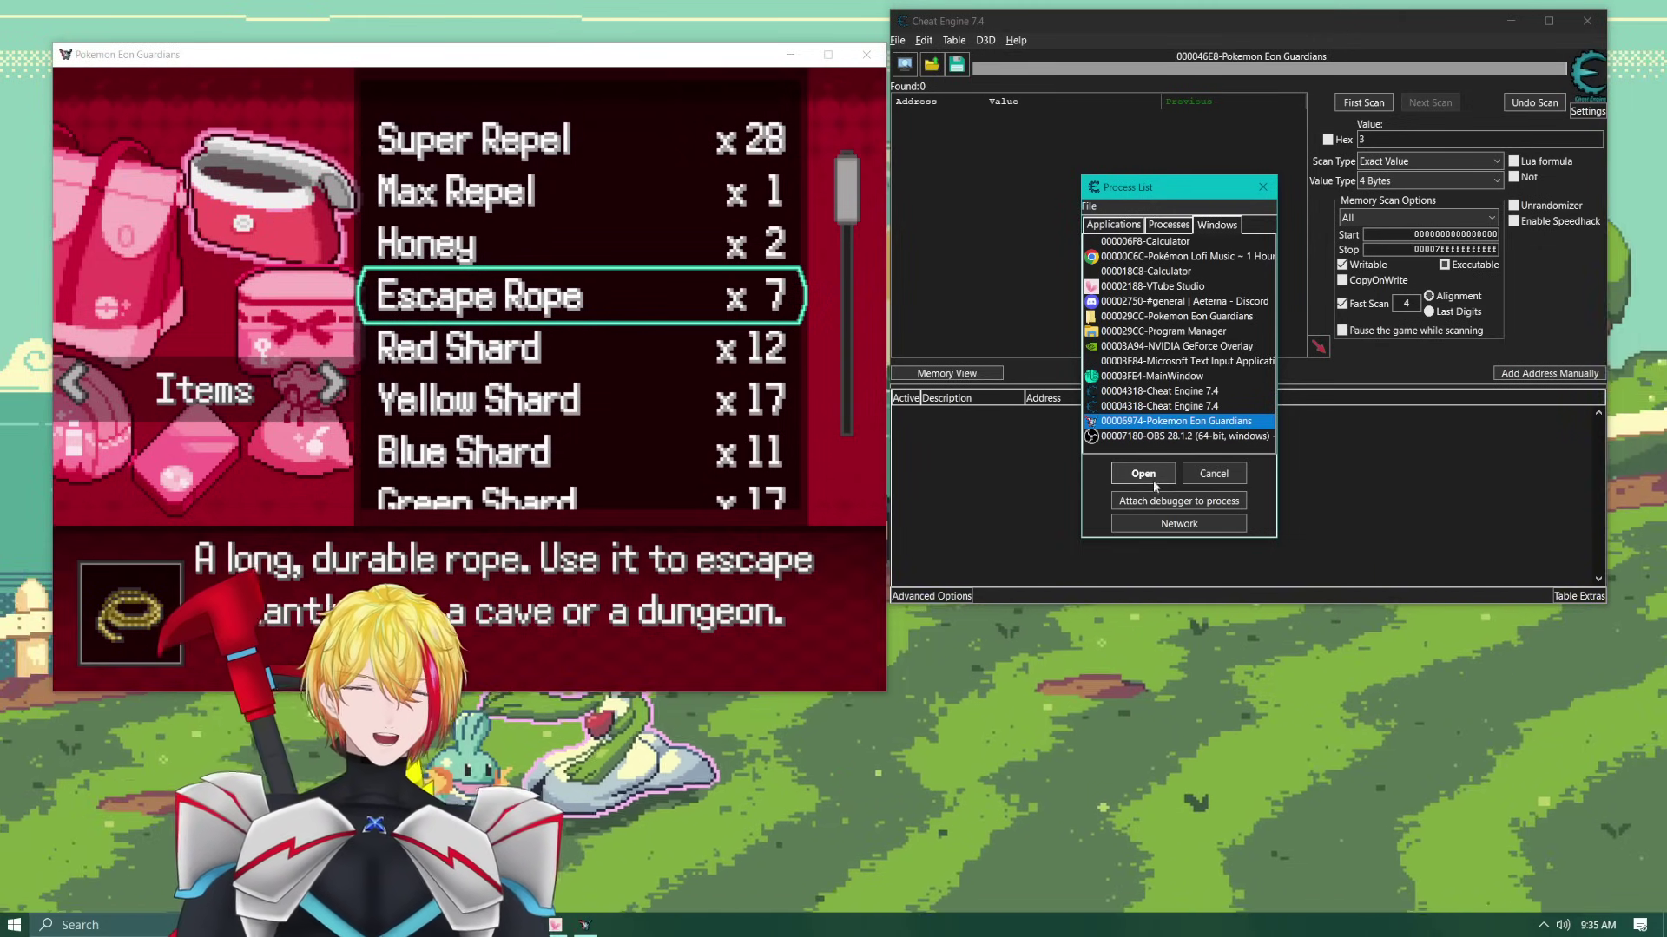
left_click(1154, 482)
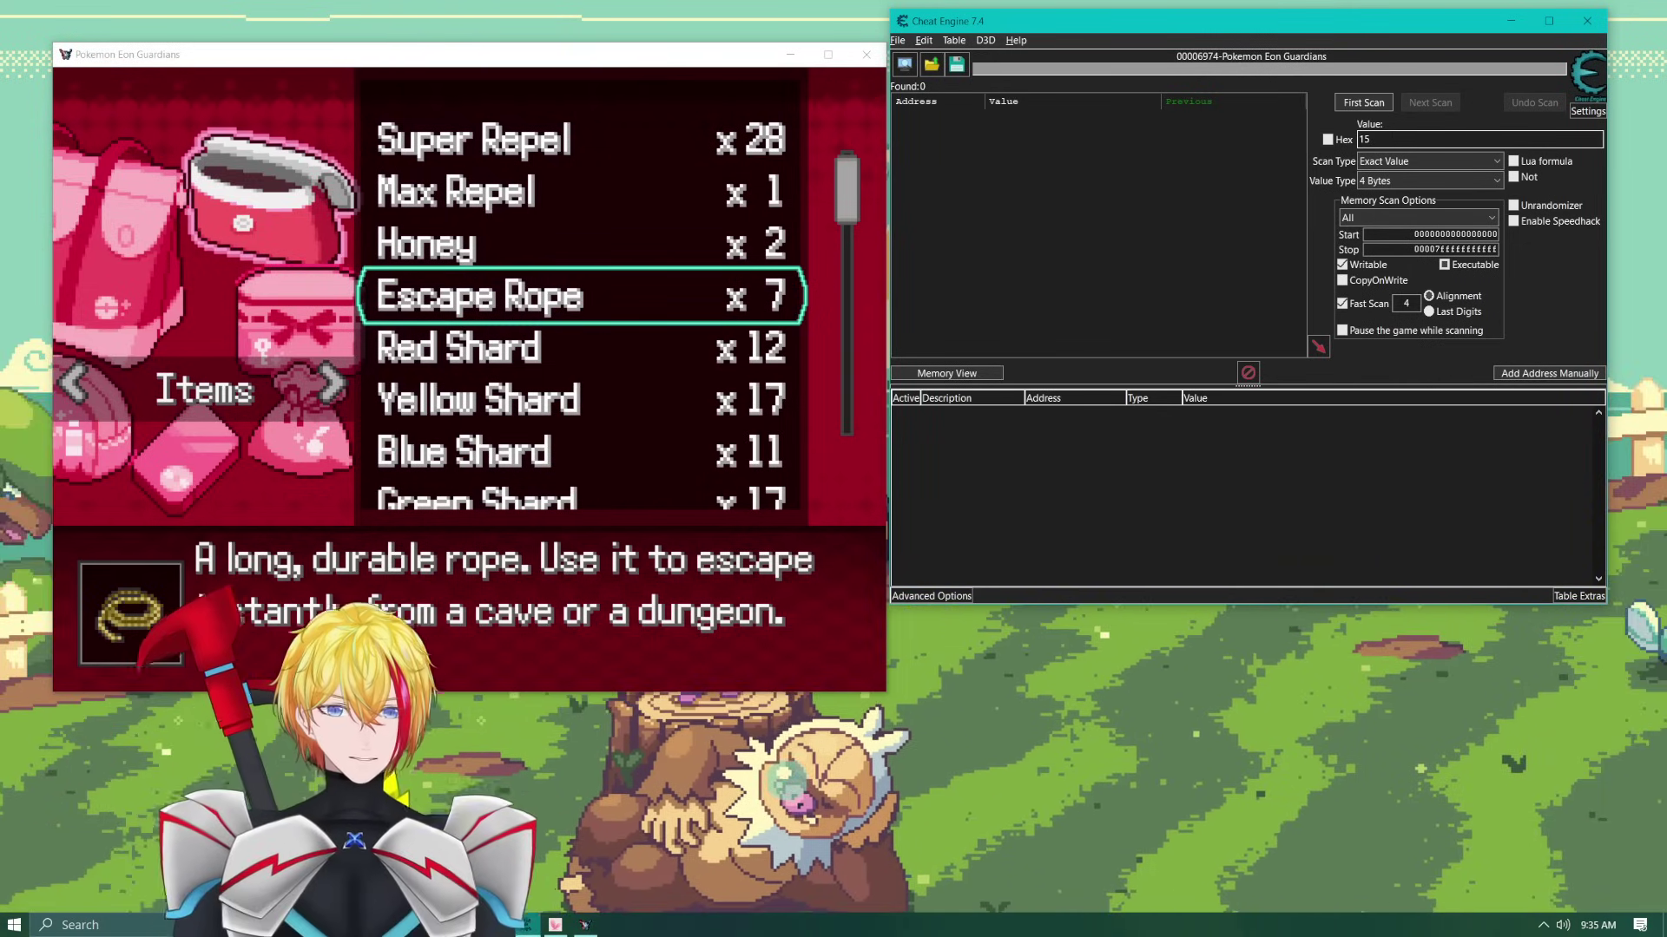
left_click(1364, 102)
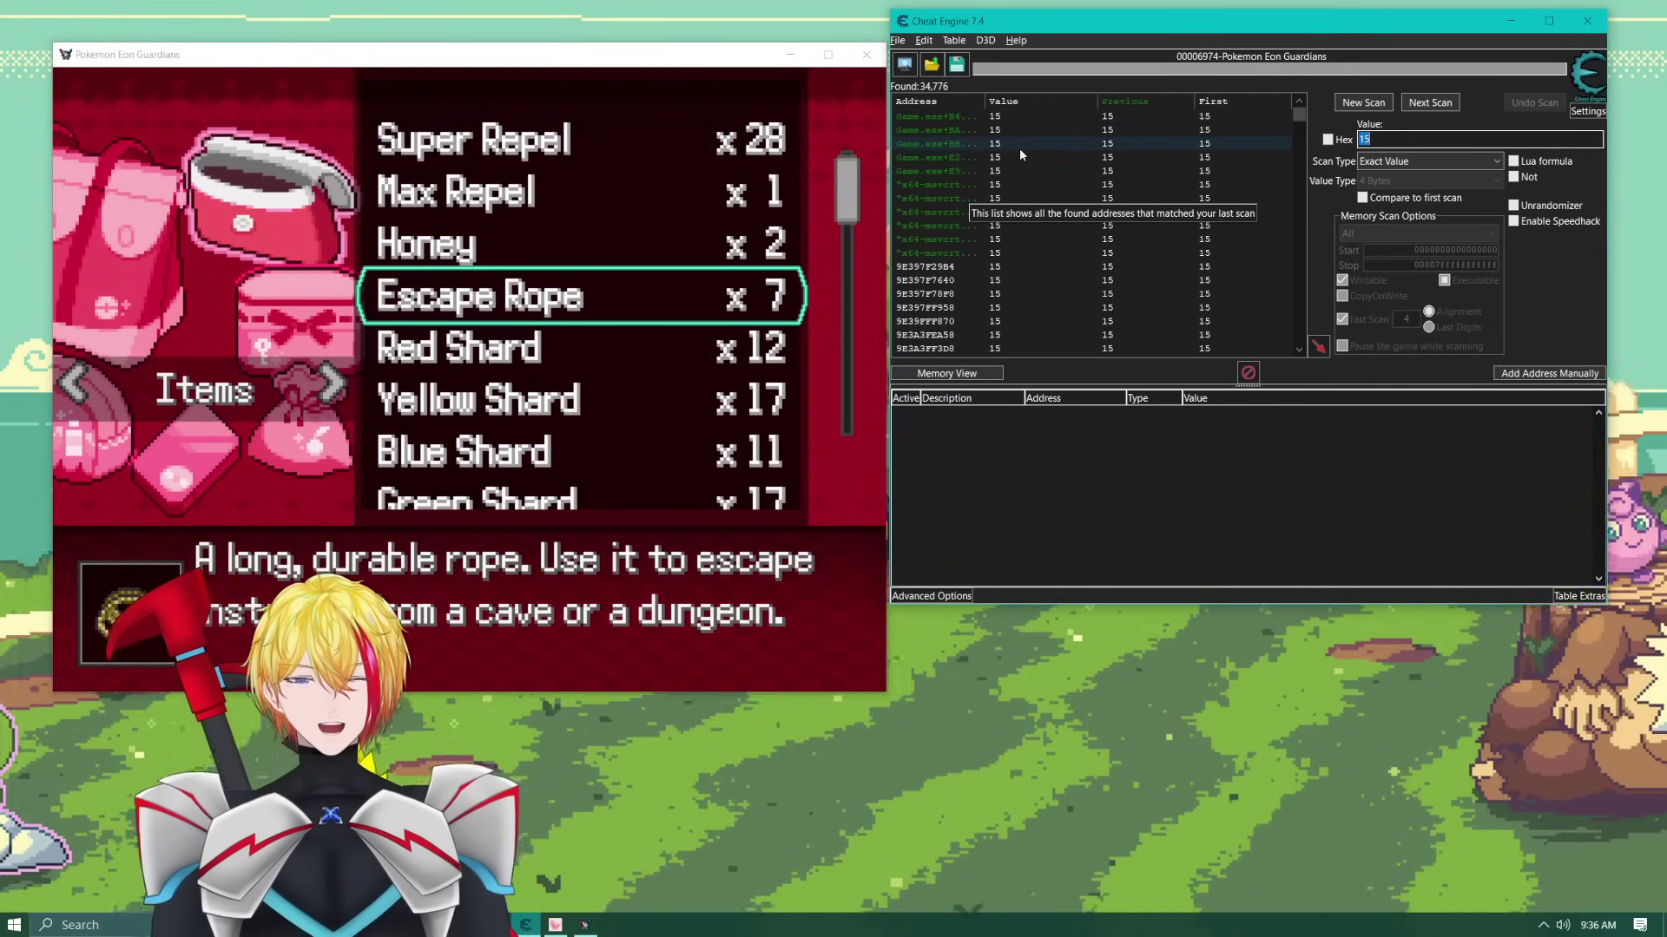
Step: Toss one Escape Rope from the game's bag and narrow the Cheat Engine scan results to the exact value 13
left_click(868, 205)
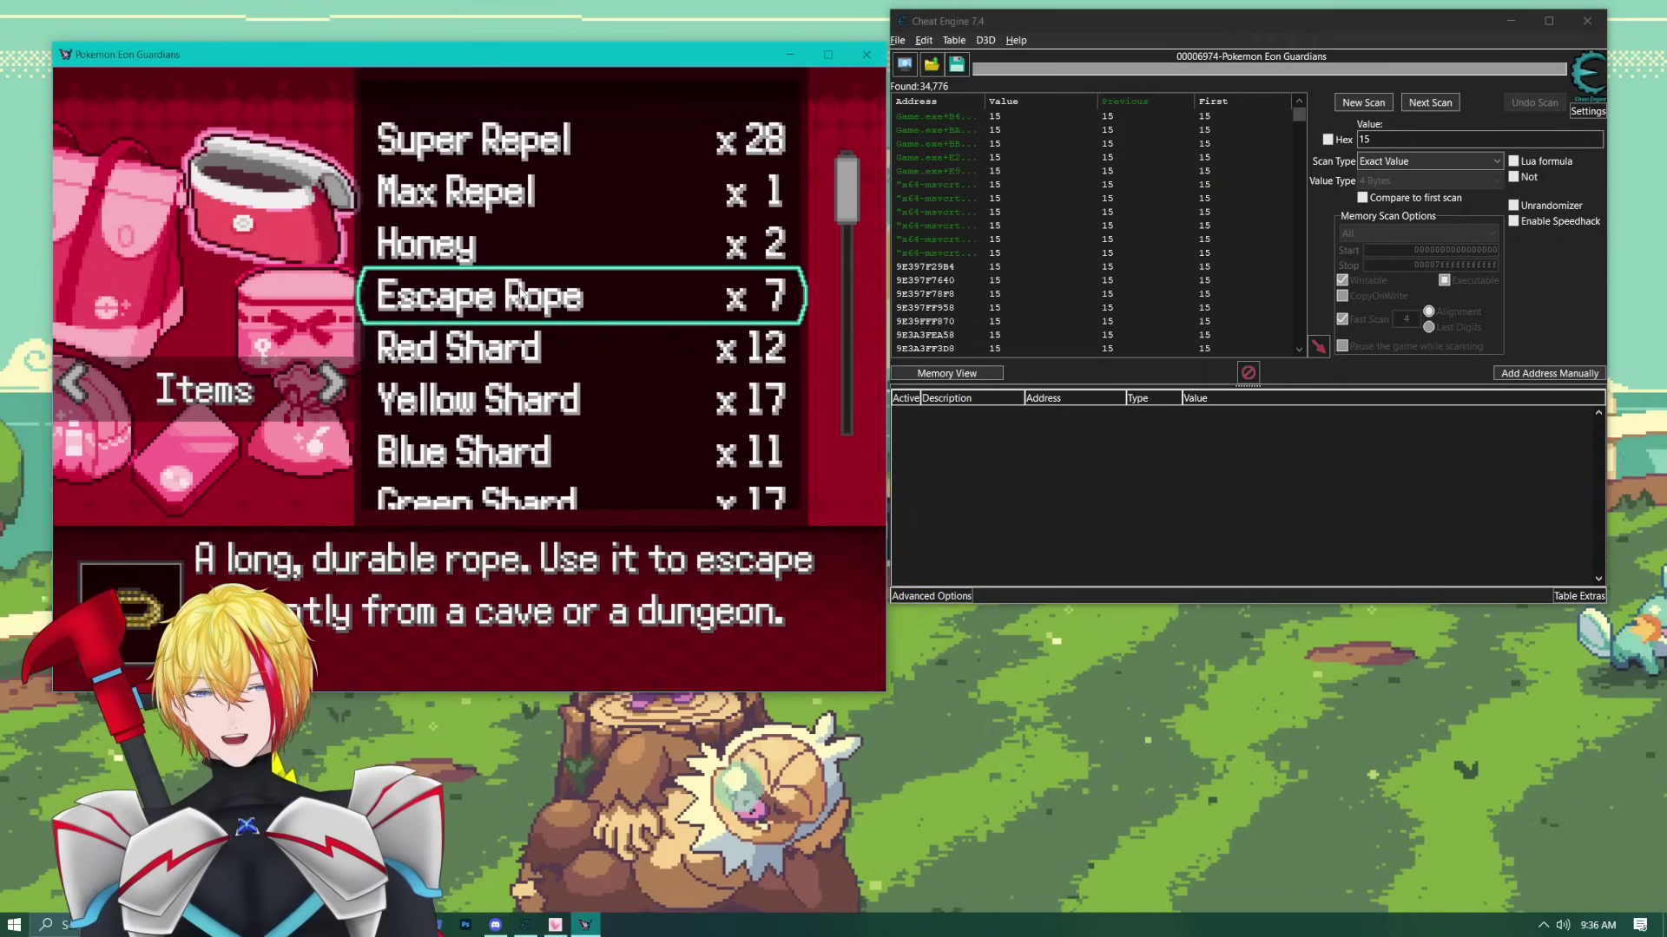
key("Return")
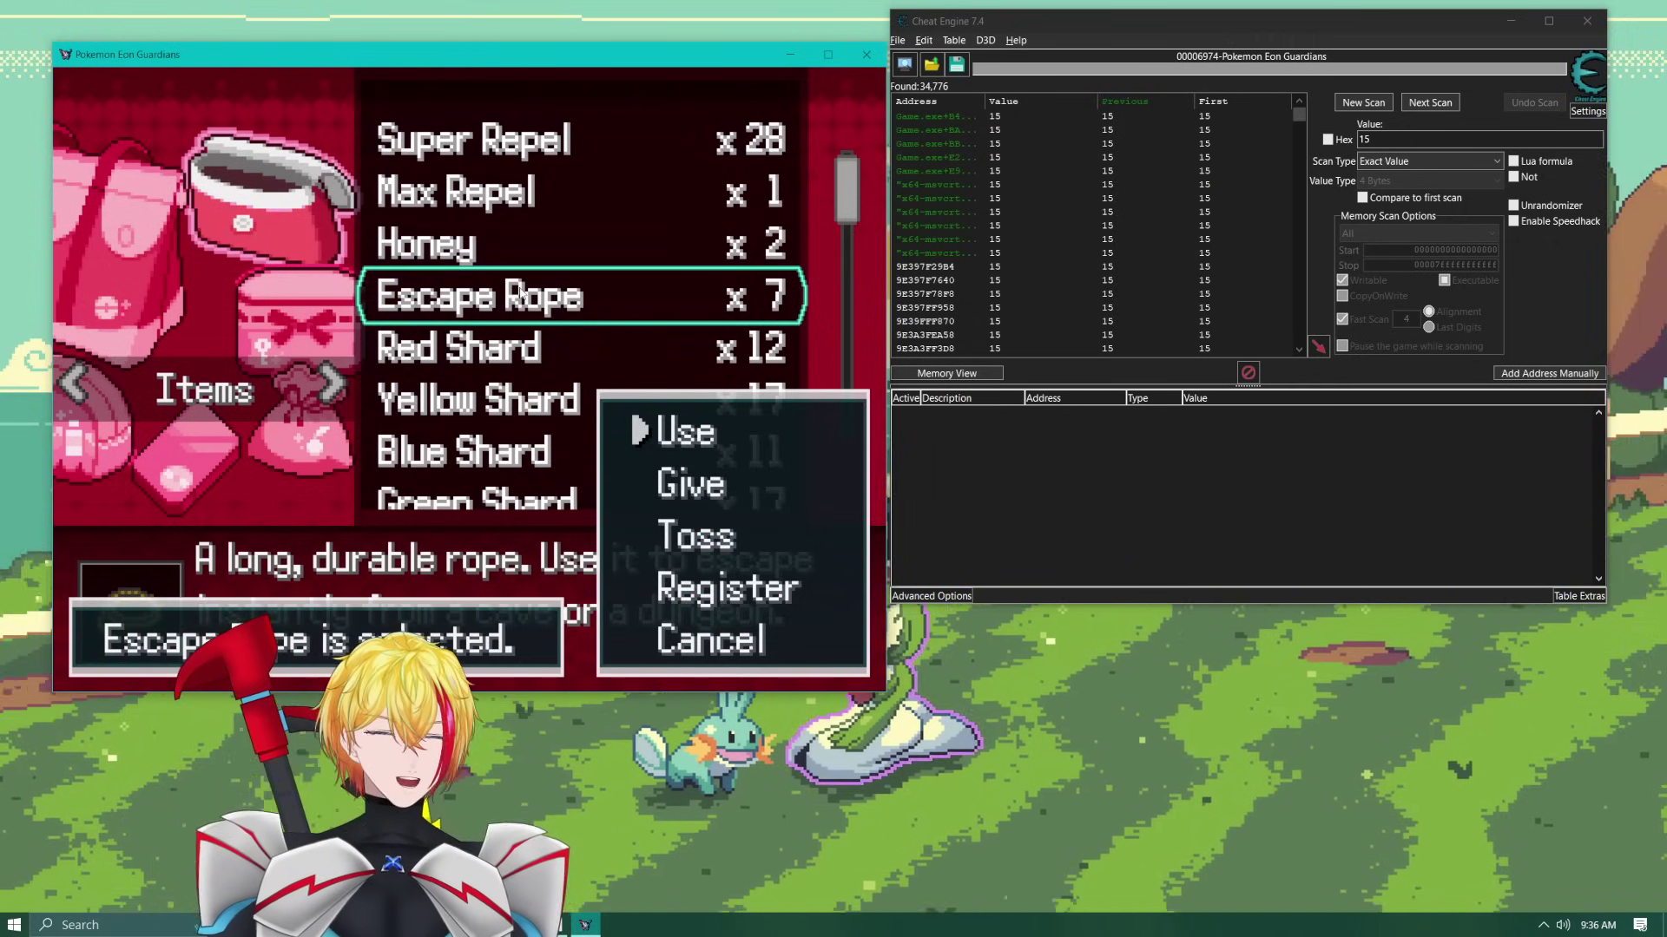
key("Down")
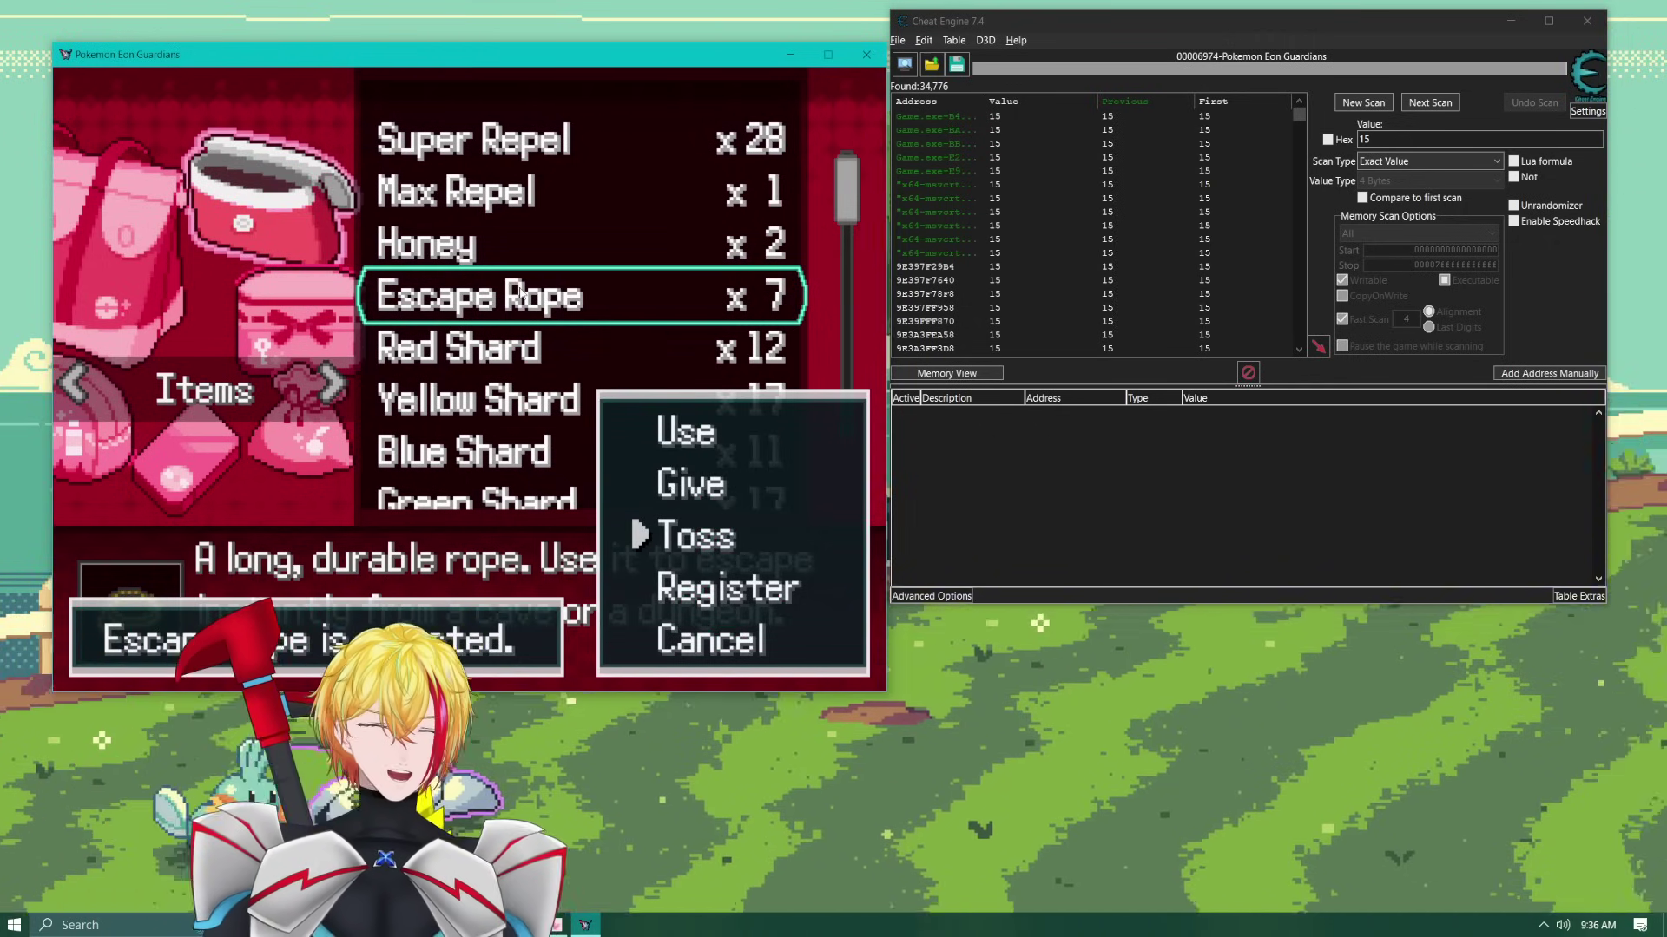
key("Return")
key("Return")
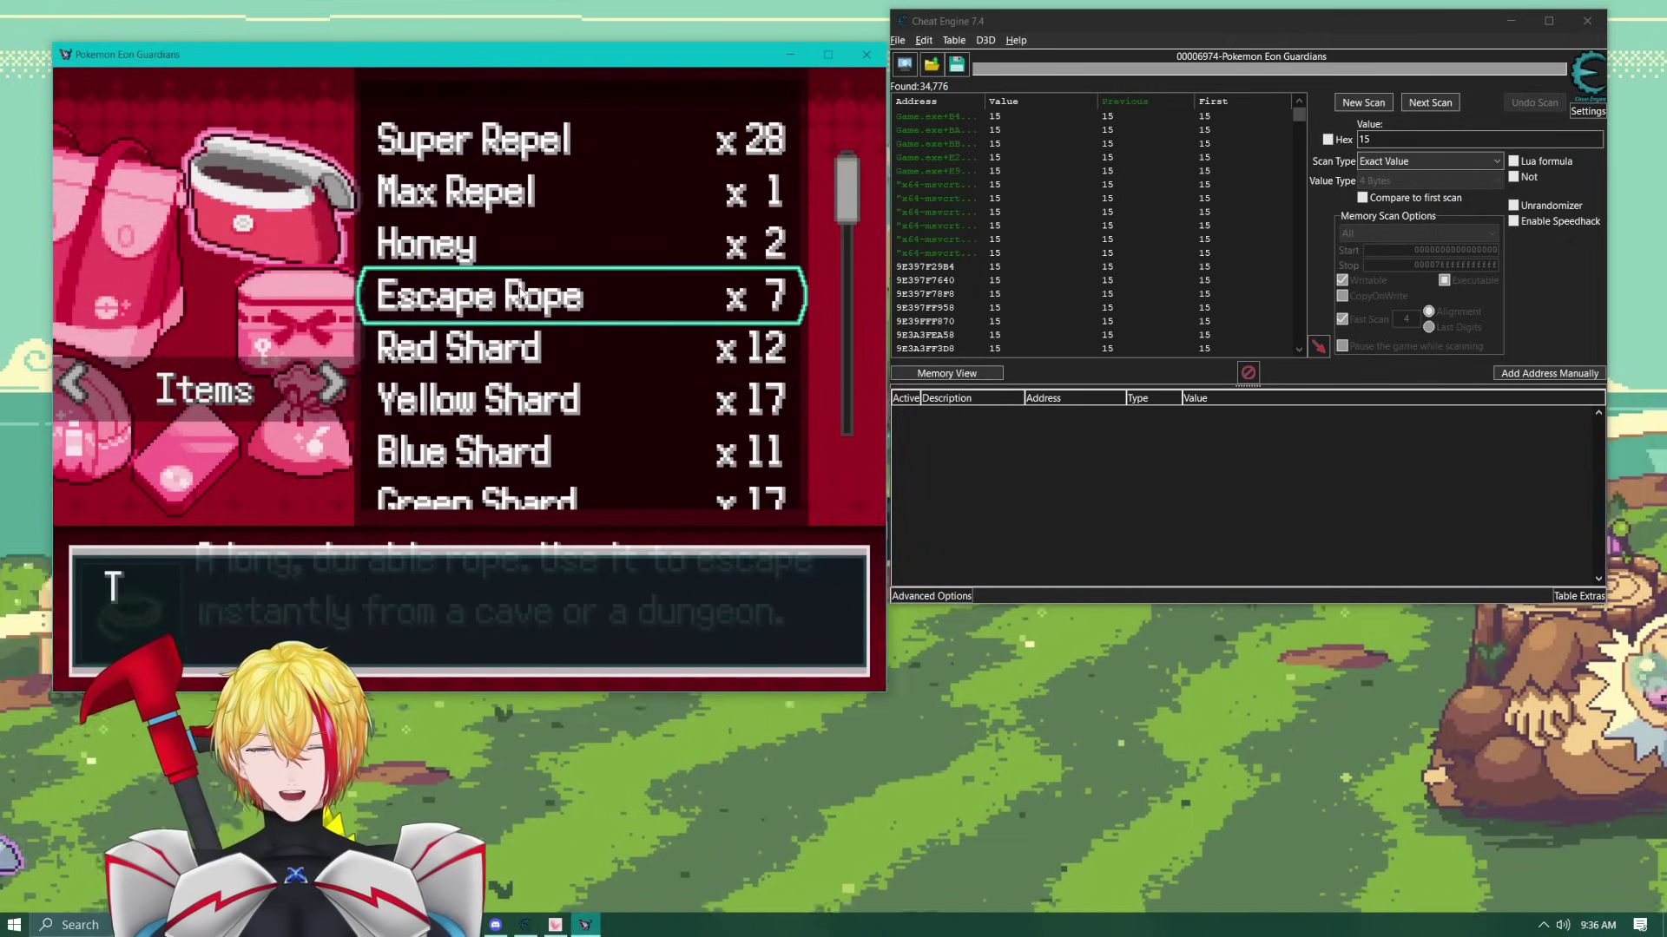
key("Return")
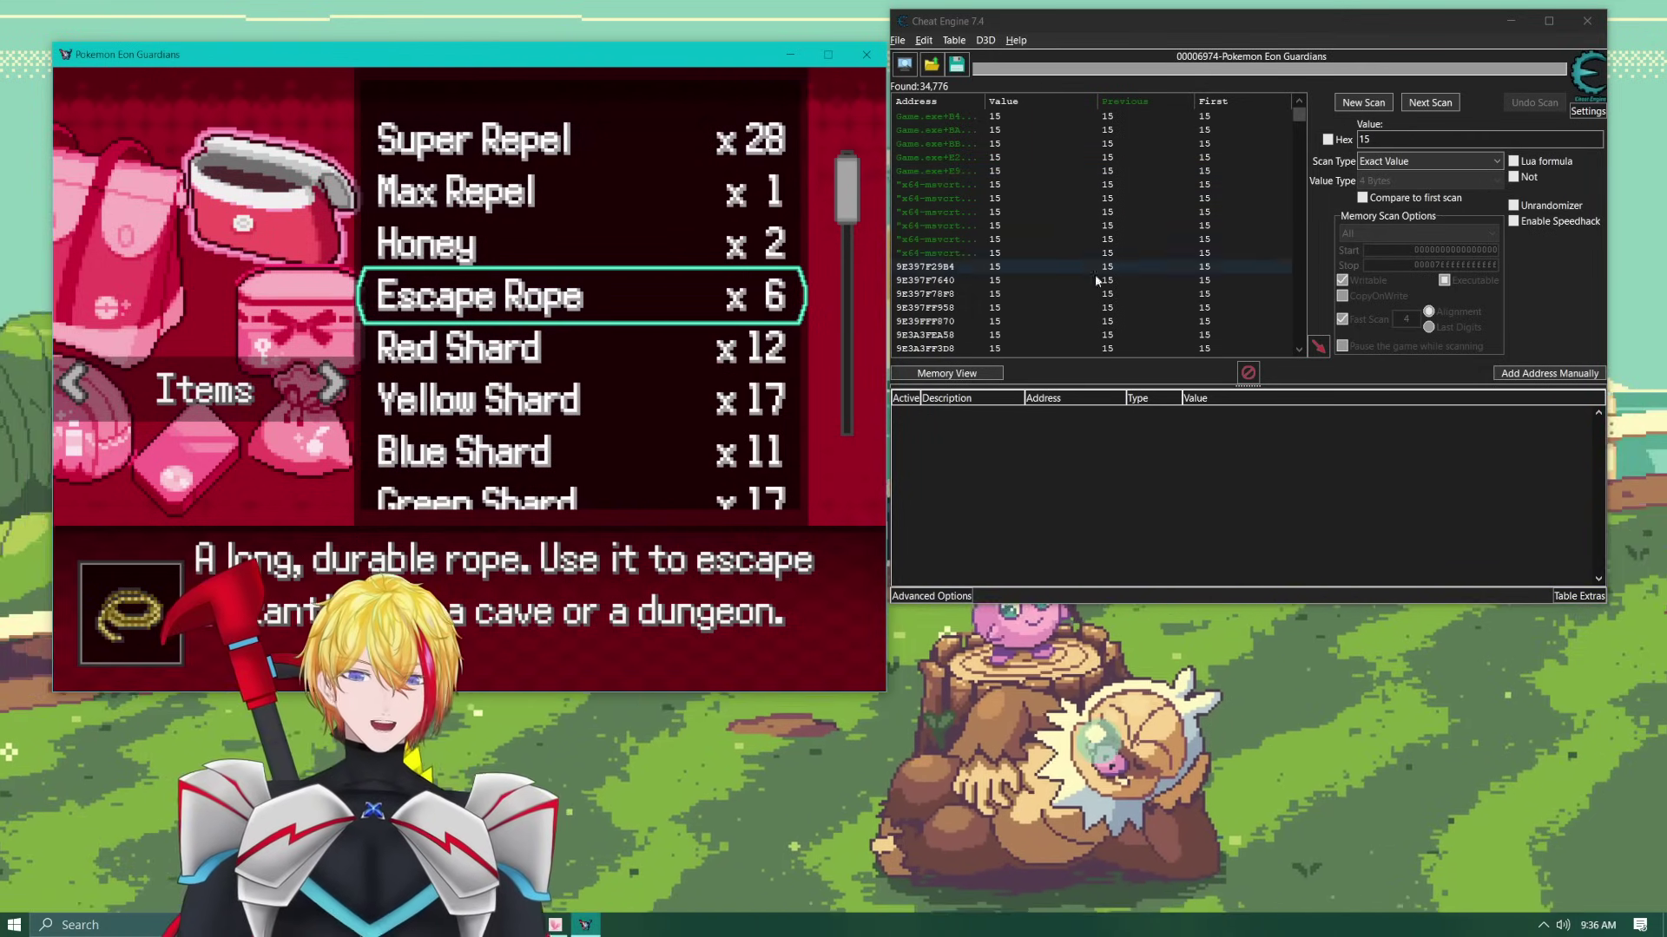
left_click(1390, 139)
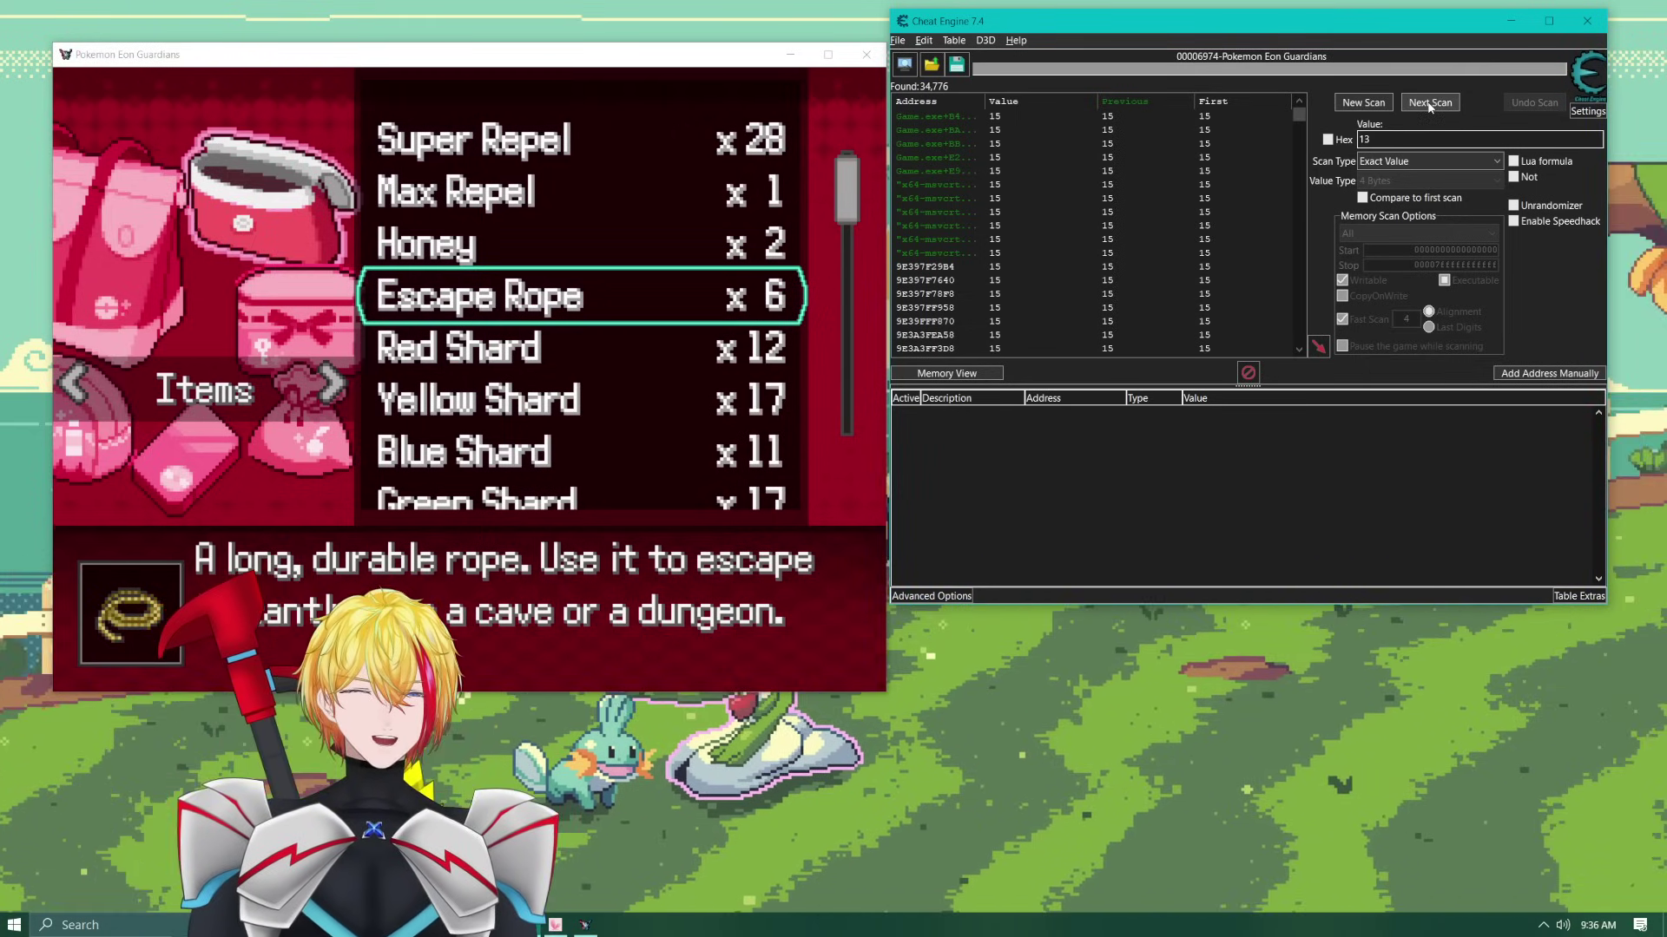
left_click(1430, 103)
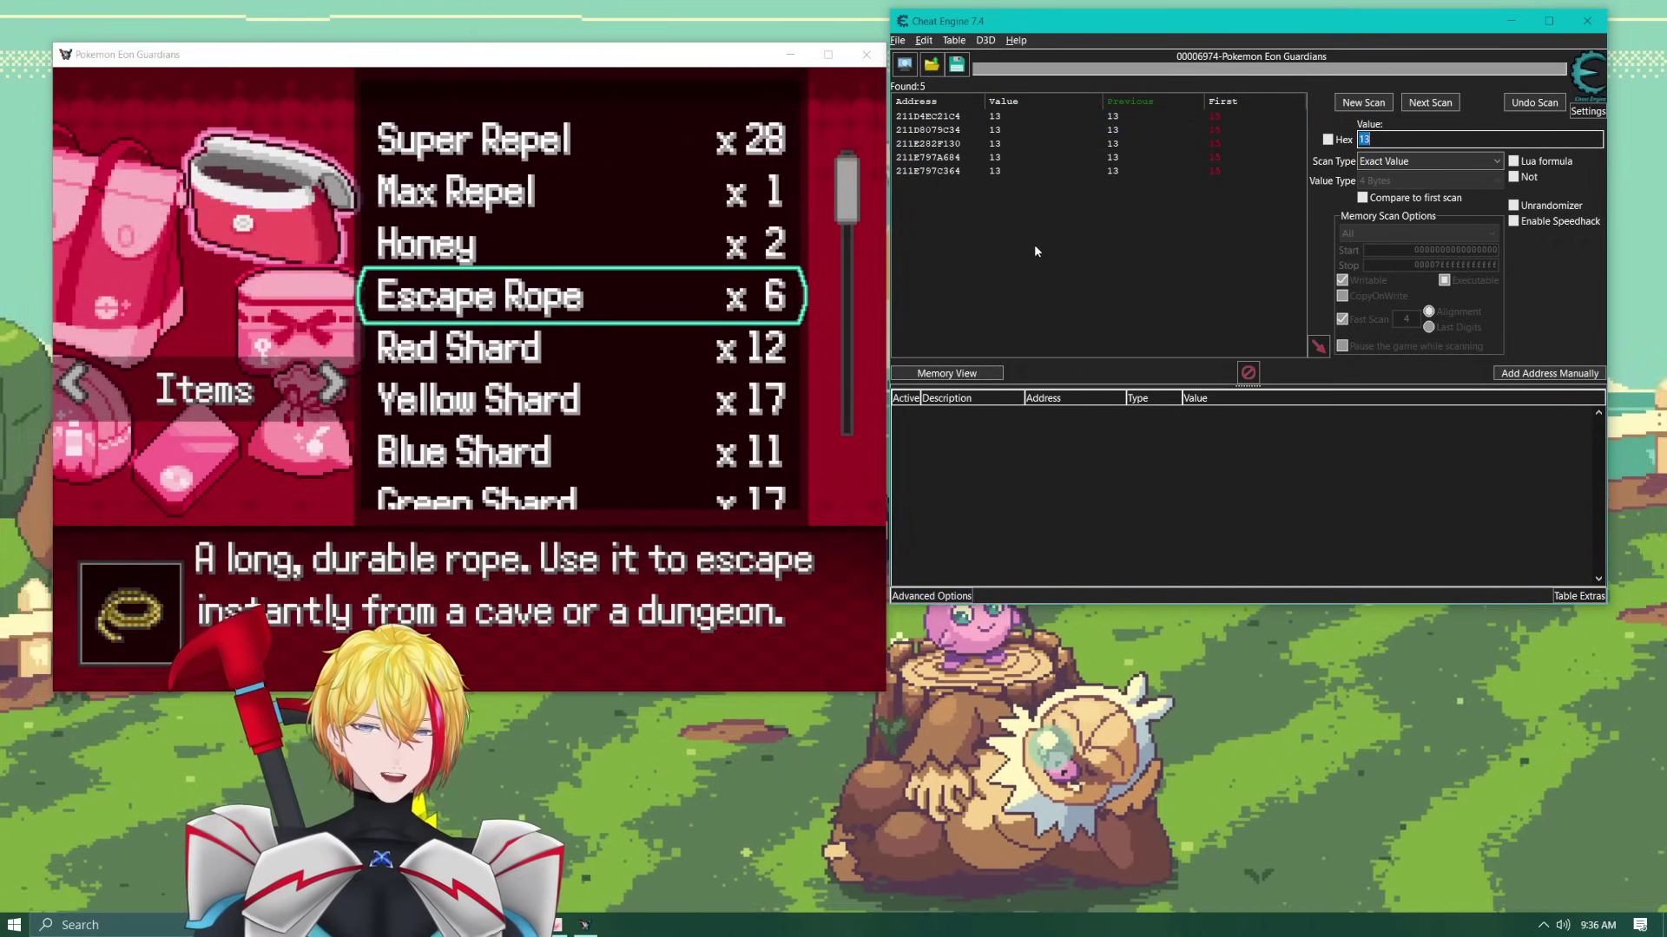
Step: Toss another Escape Rope in the game and narrow the Cheat Engine scan results to the exact value 11
key("alt+Tab")
key("Return")
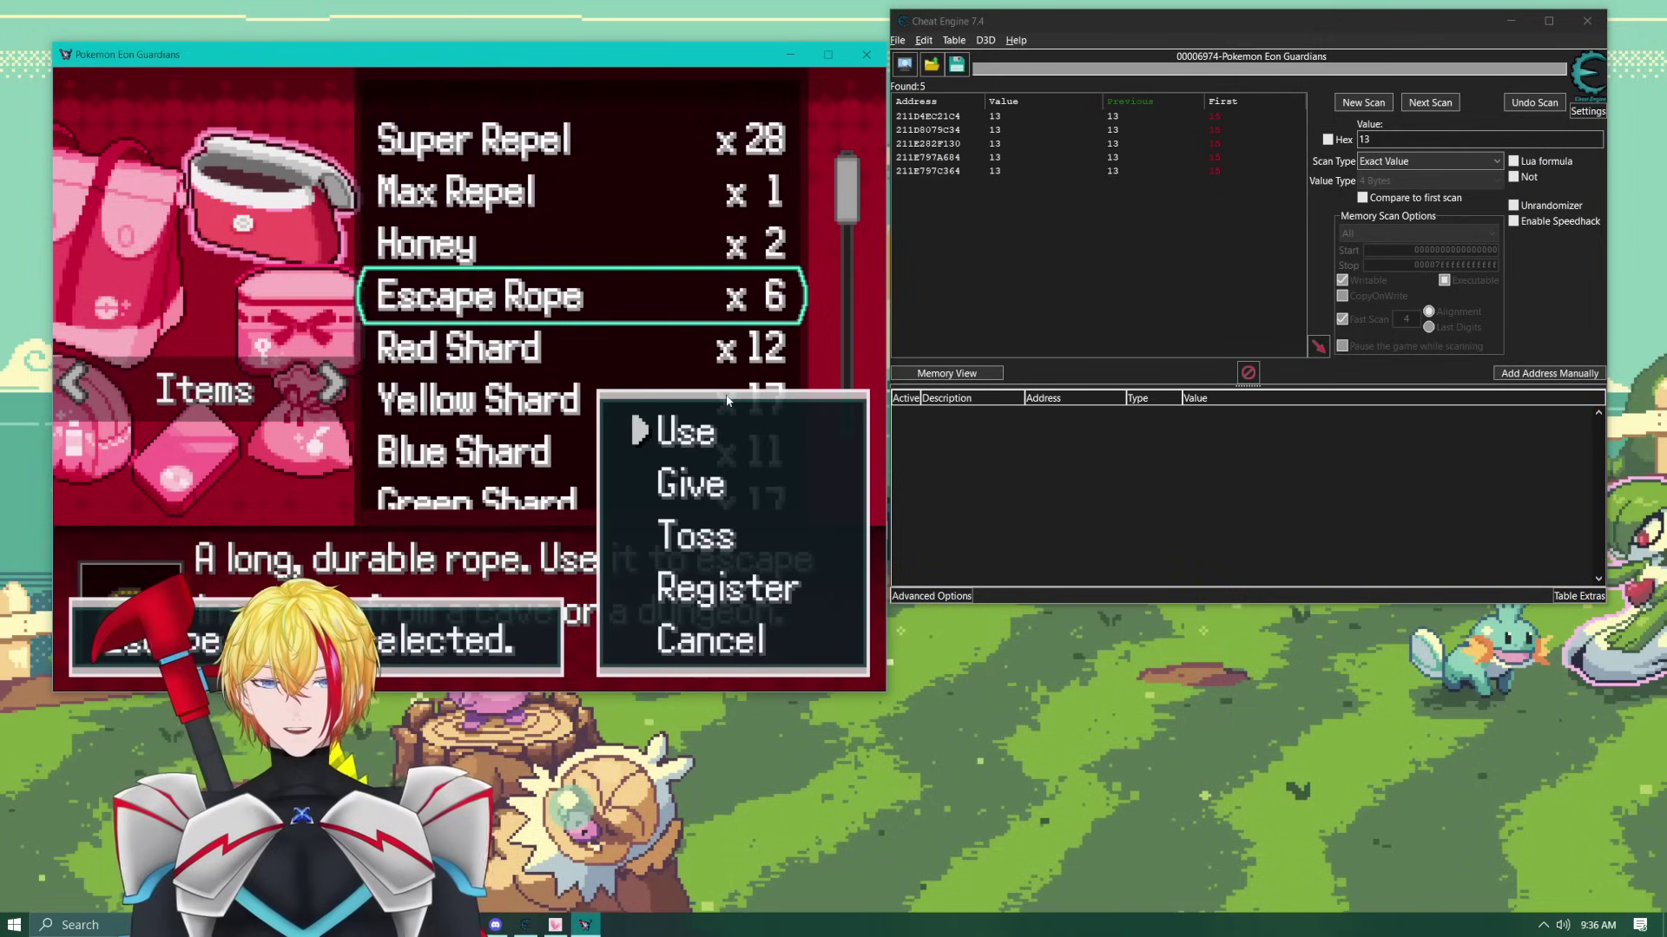
key("Return")
key("Return")
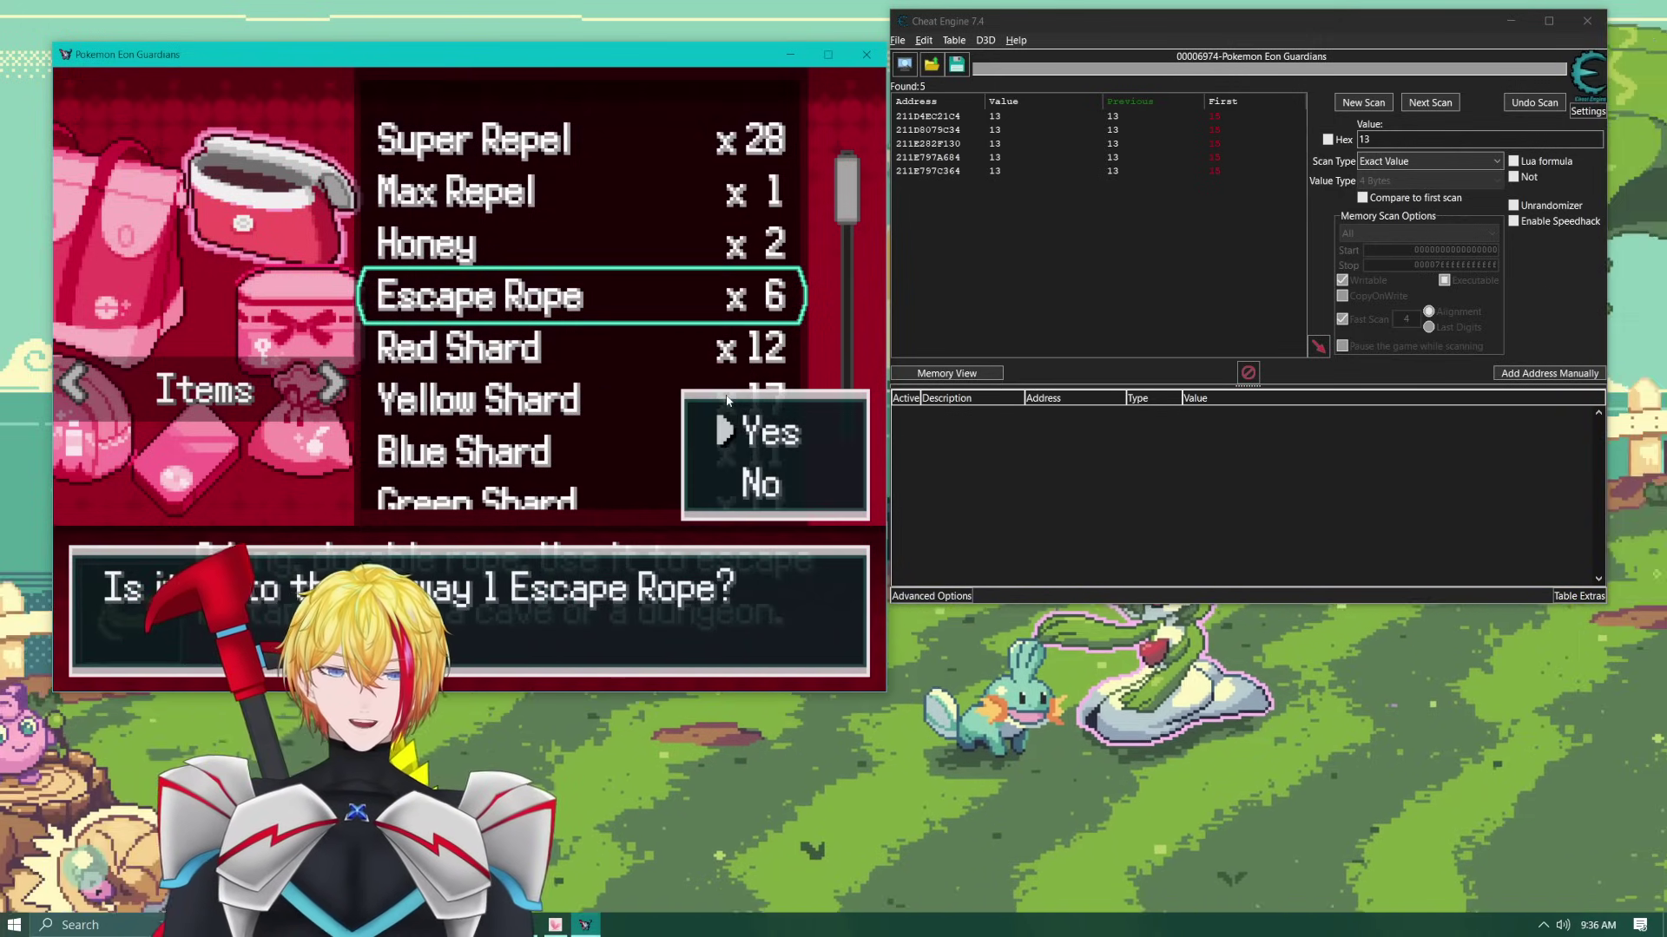
key("Return")
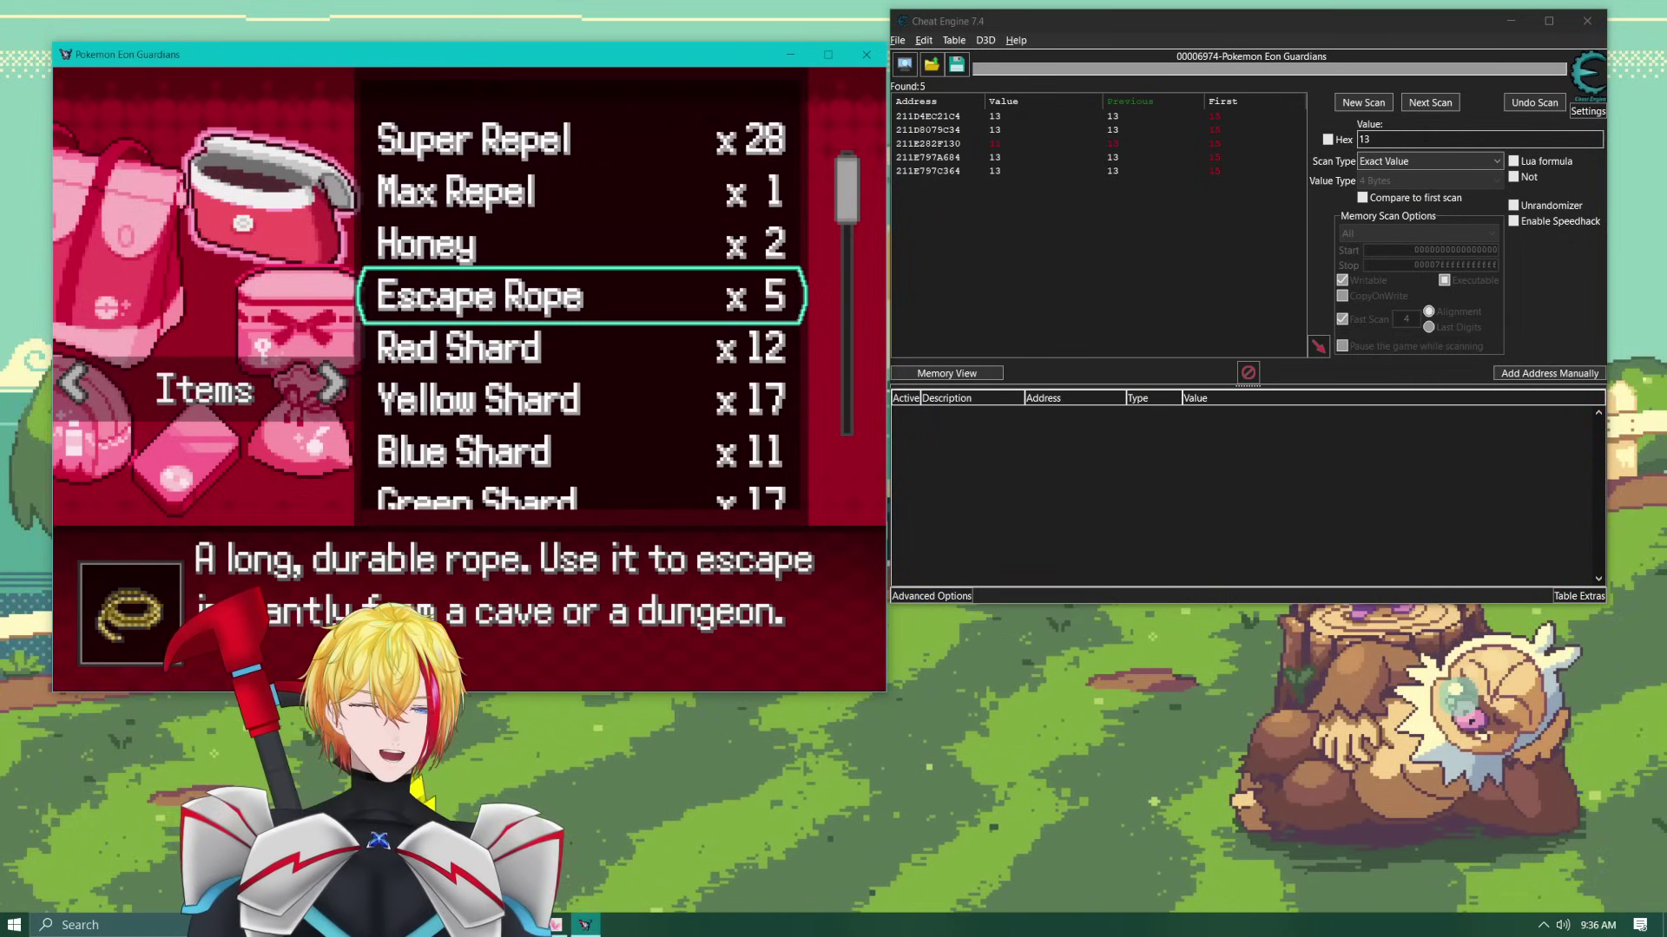
key("alt+Tab")
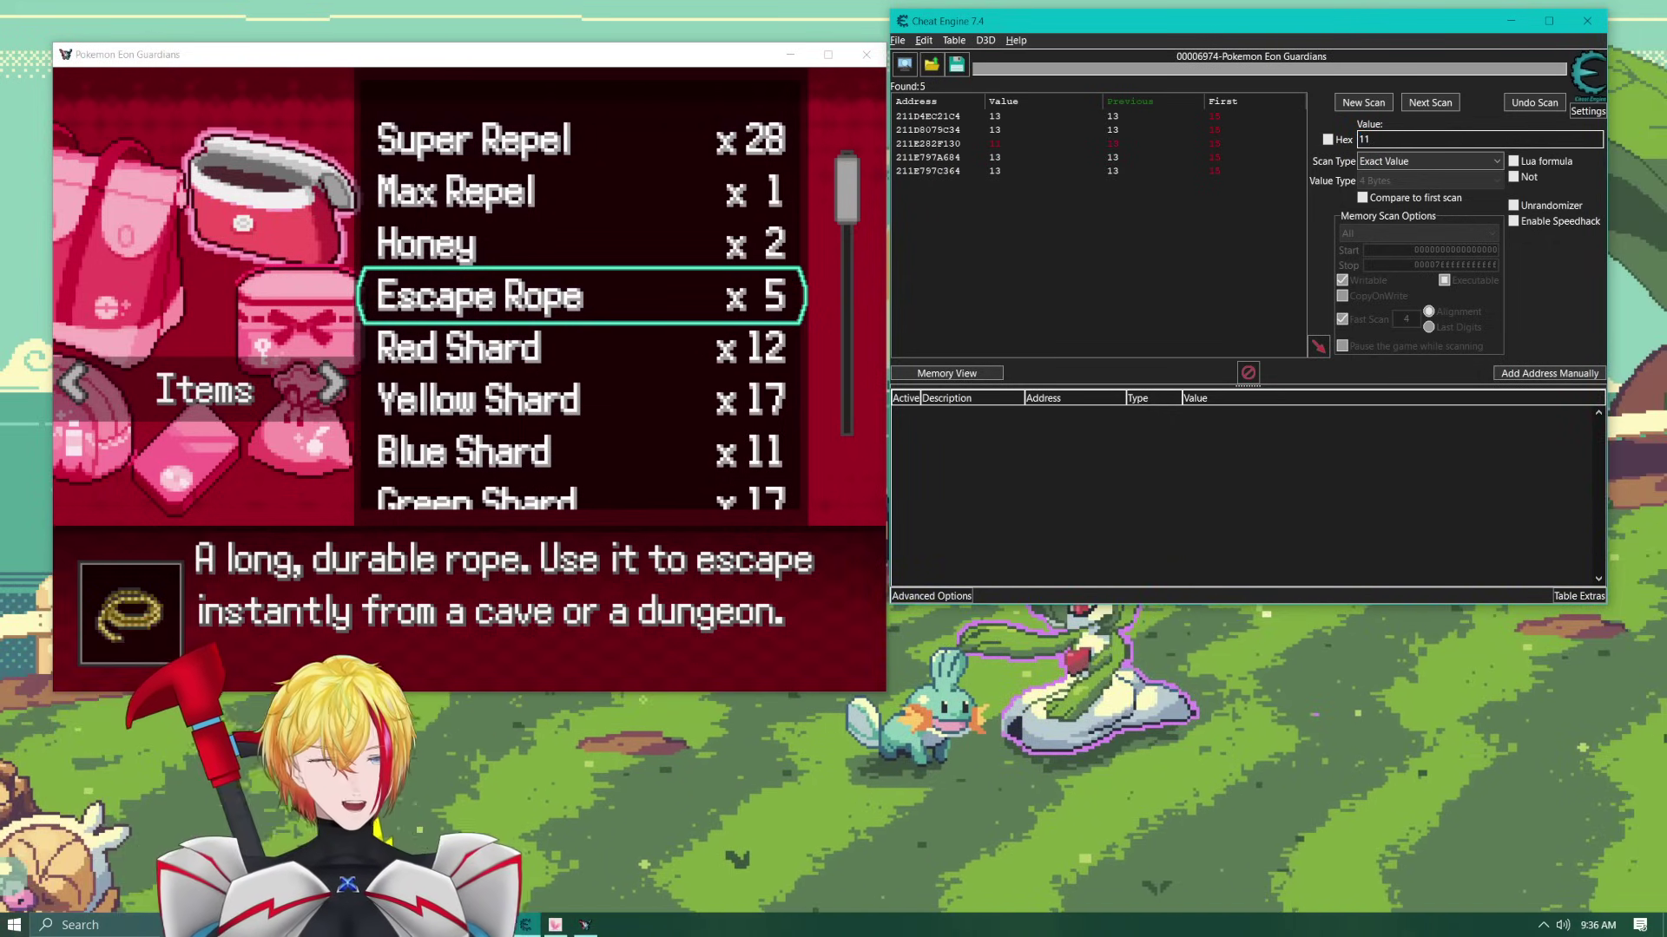
left_click(1430, 103)
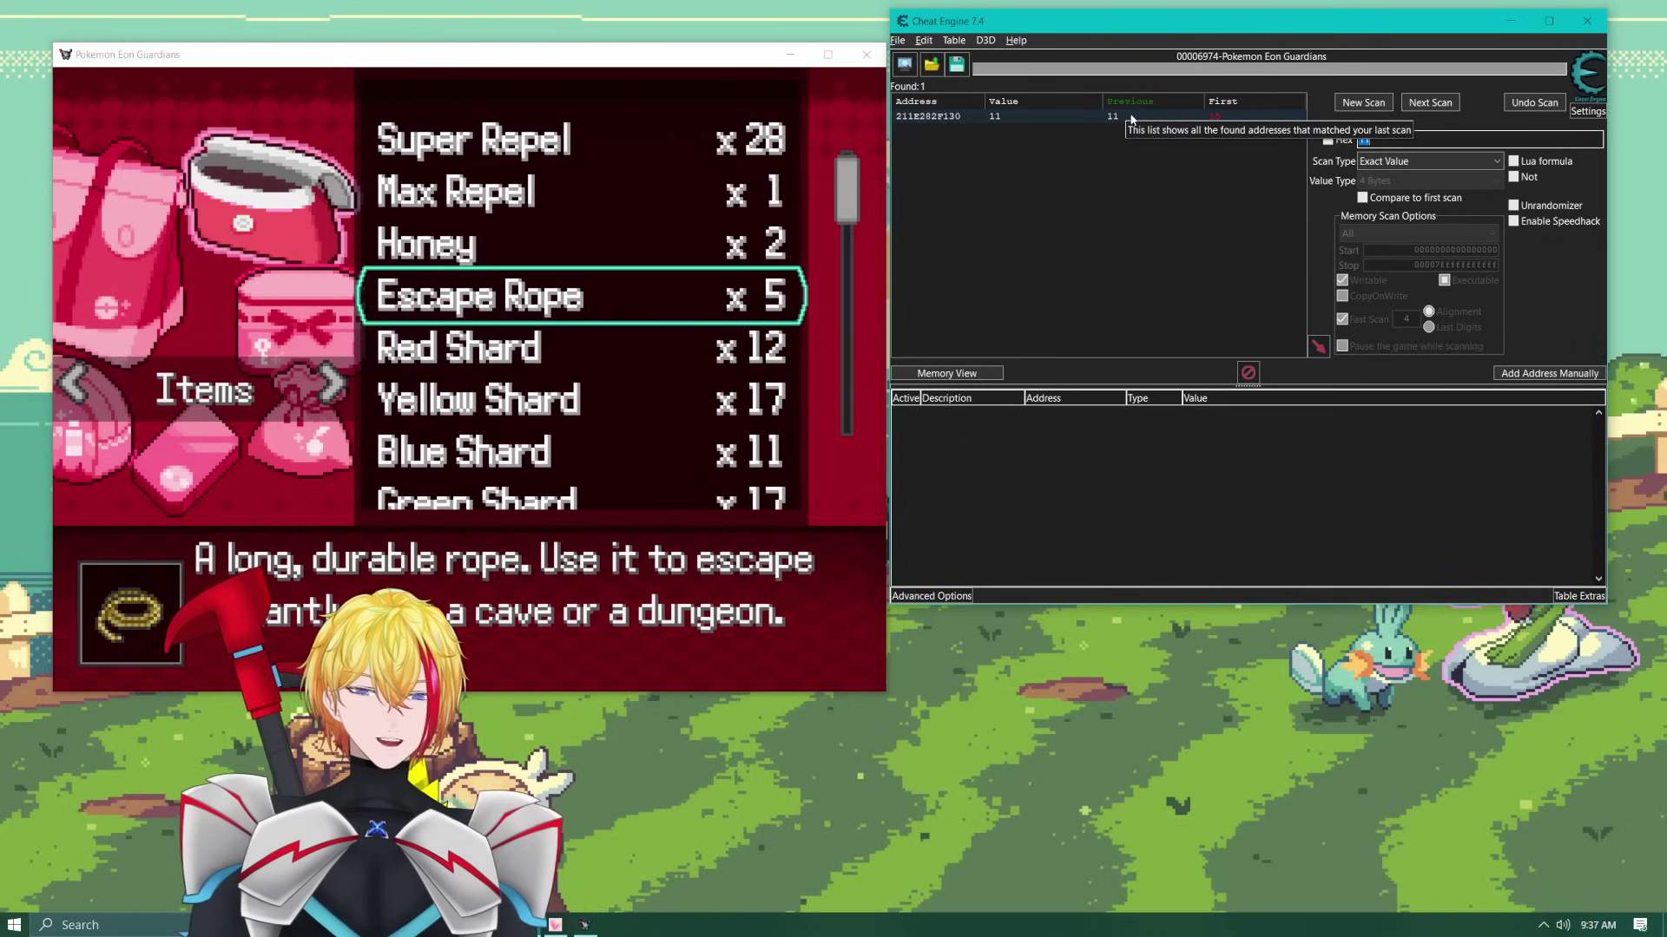
Step: Add the remaining found address to the address list and change its value to 101
double_click(1131, 117)
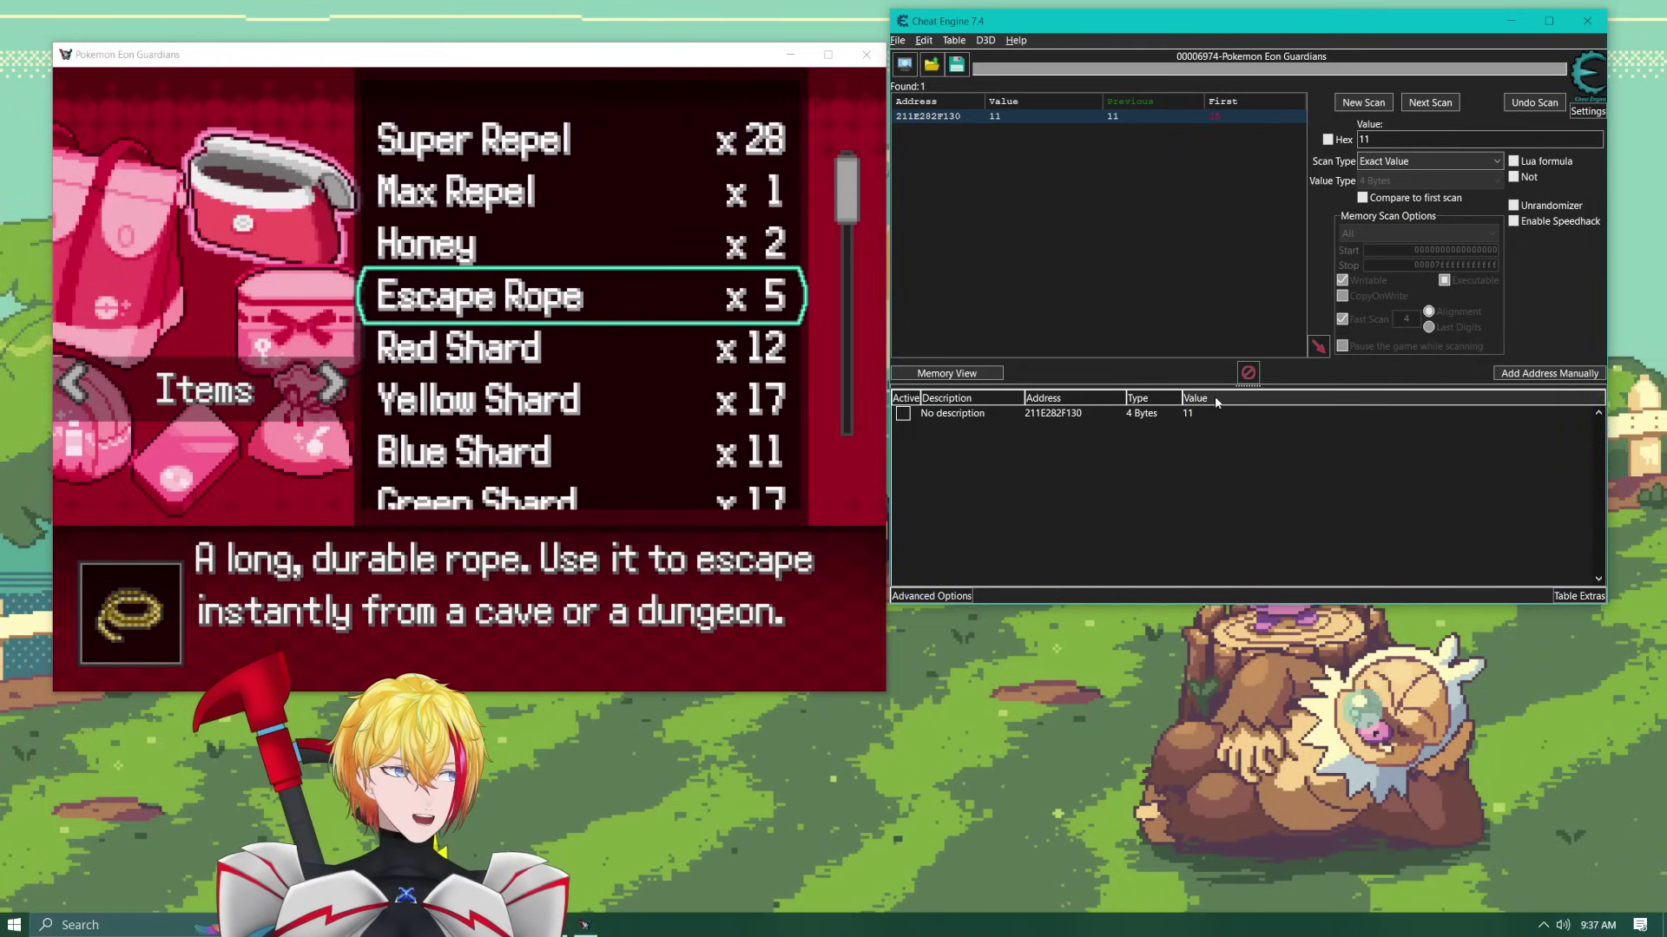
double_click(1188, 413)
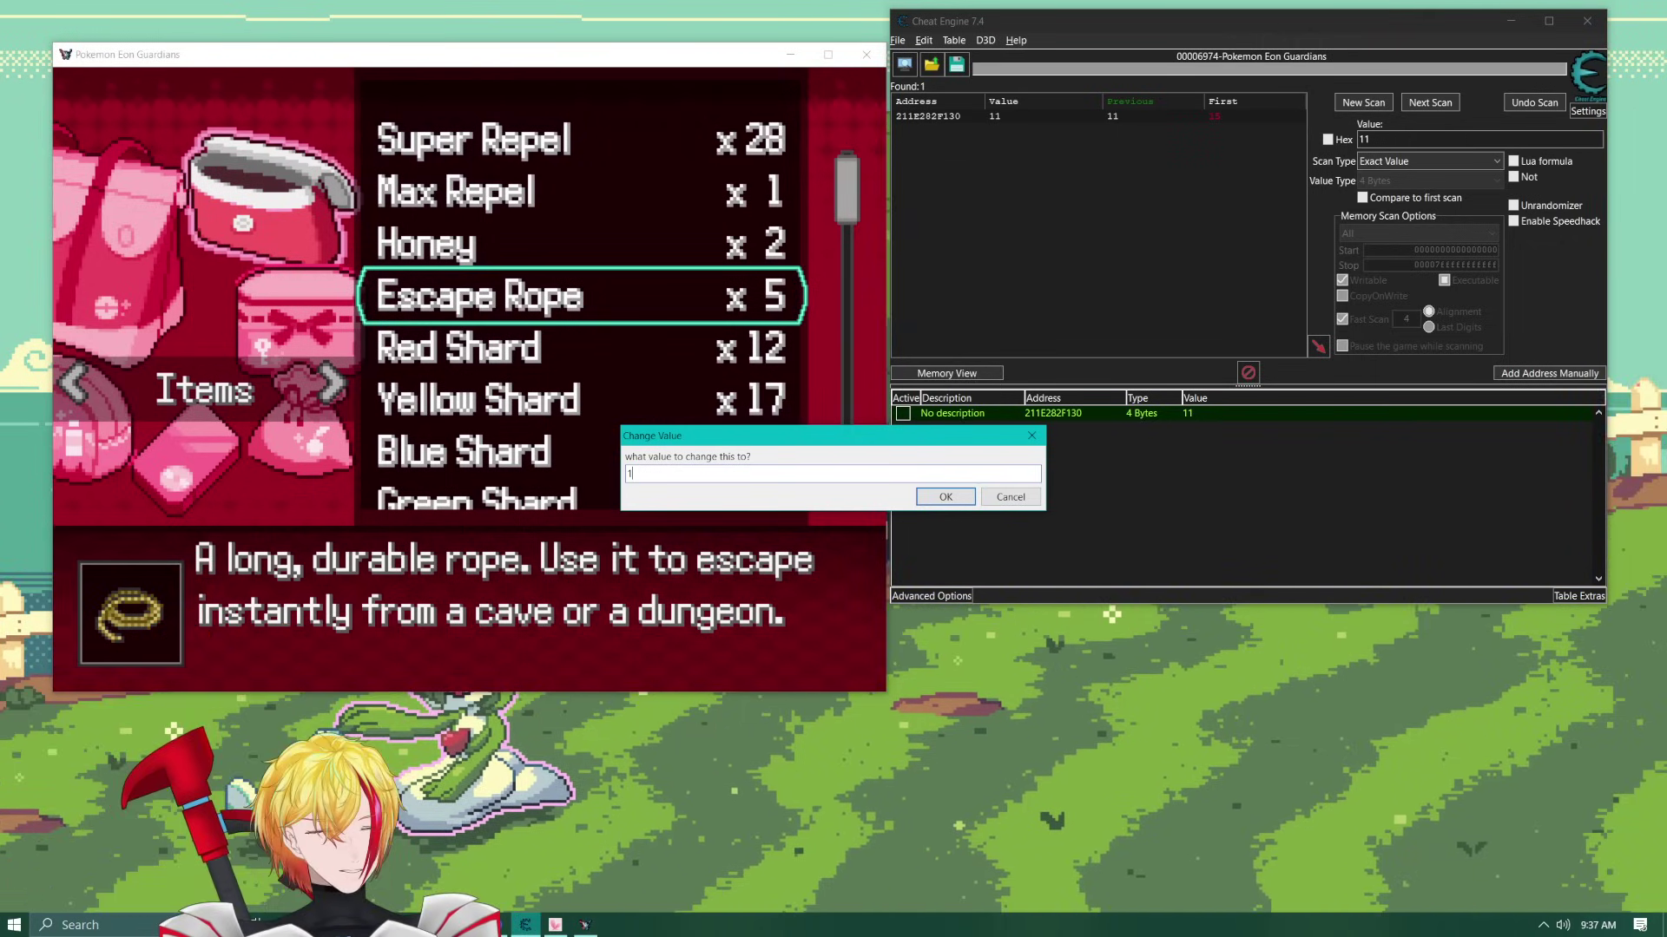
type("01")
left_click(944, 496)
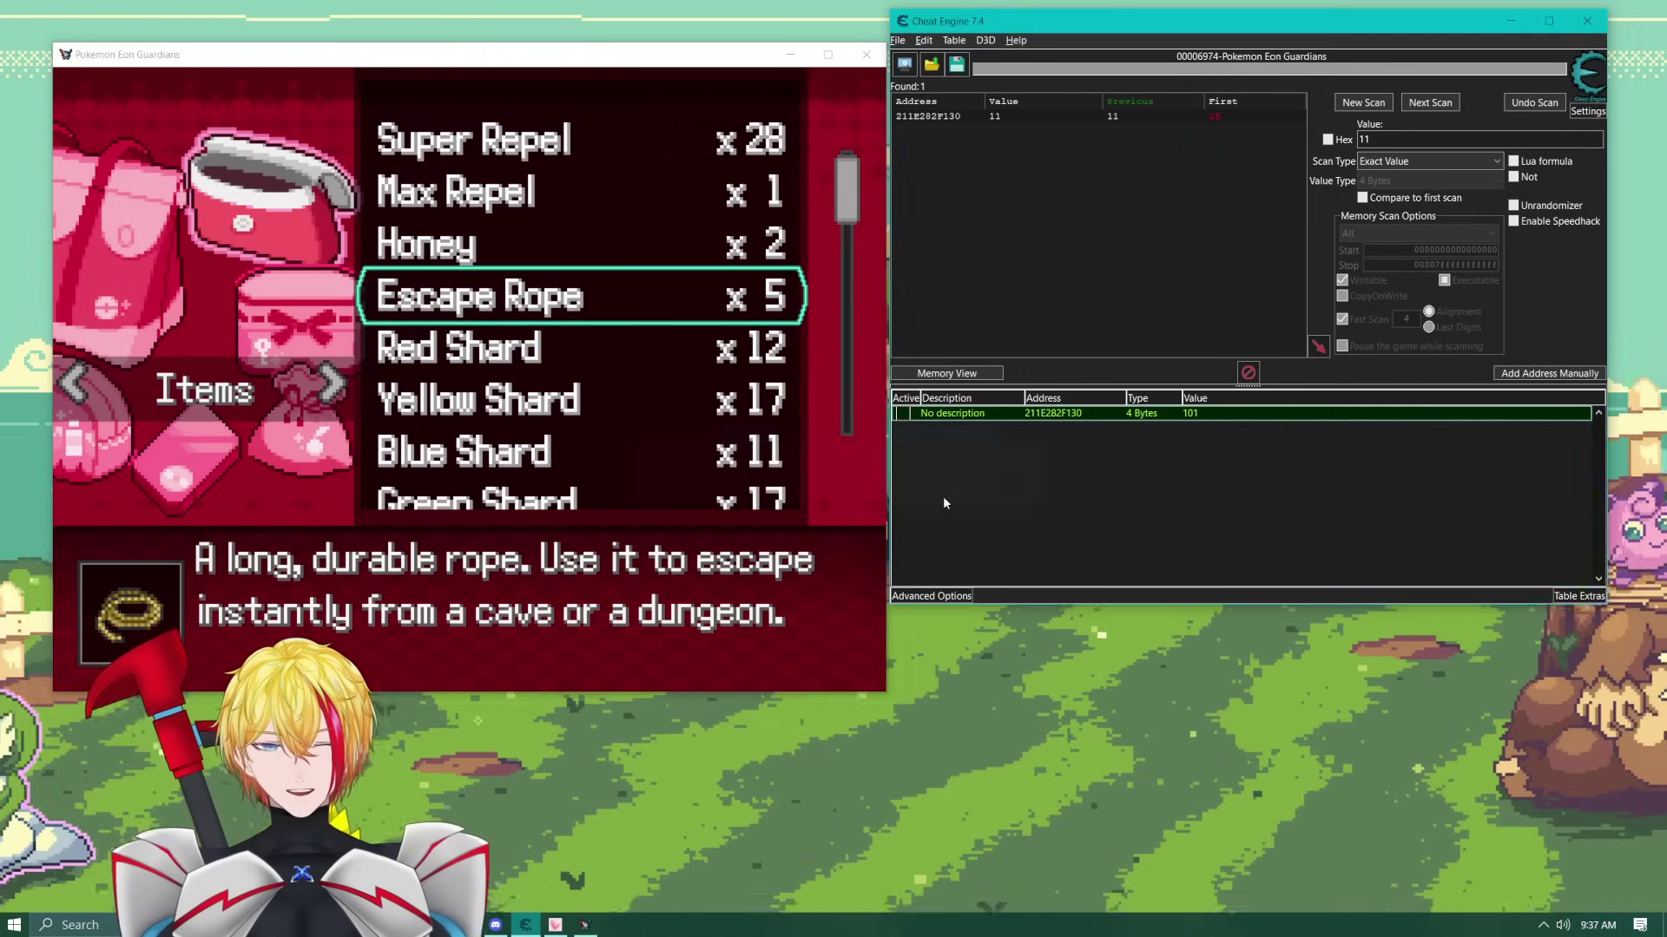
Step: Close and reopen the bag in the game to refresh the Escape Rope quantity
left_click(805, 478)
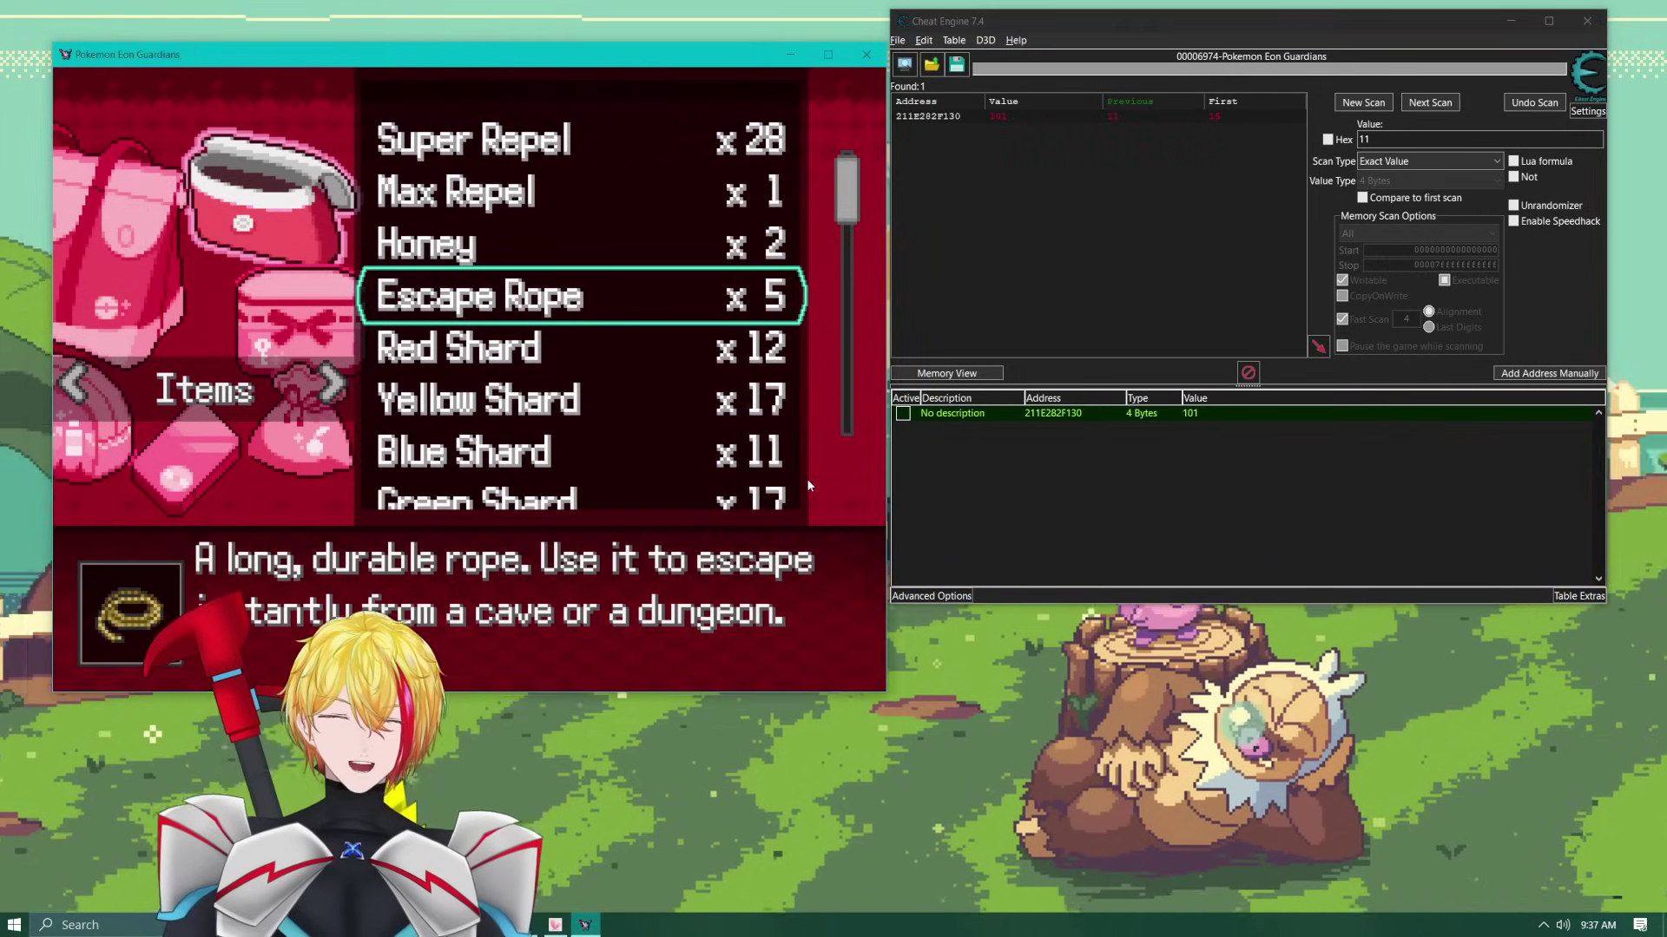
key("Escape")
key("Return")
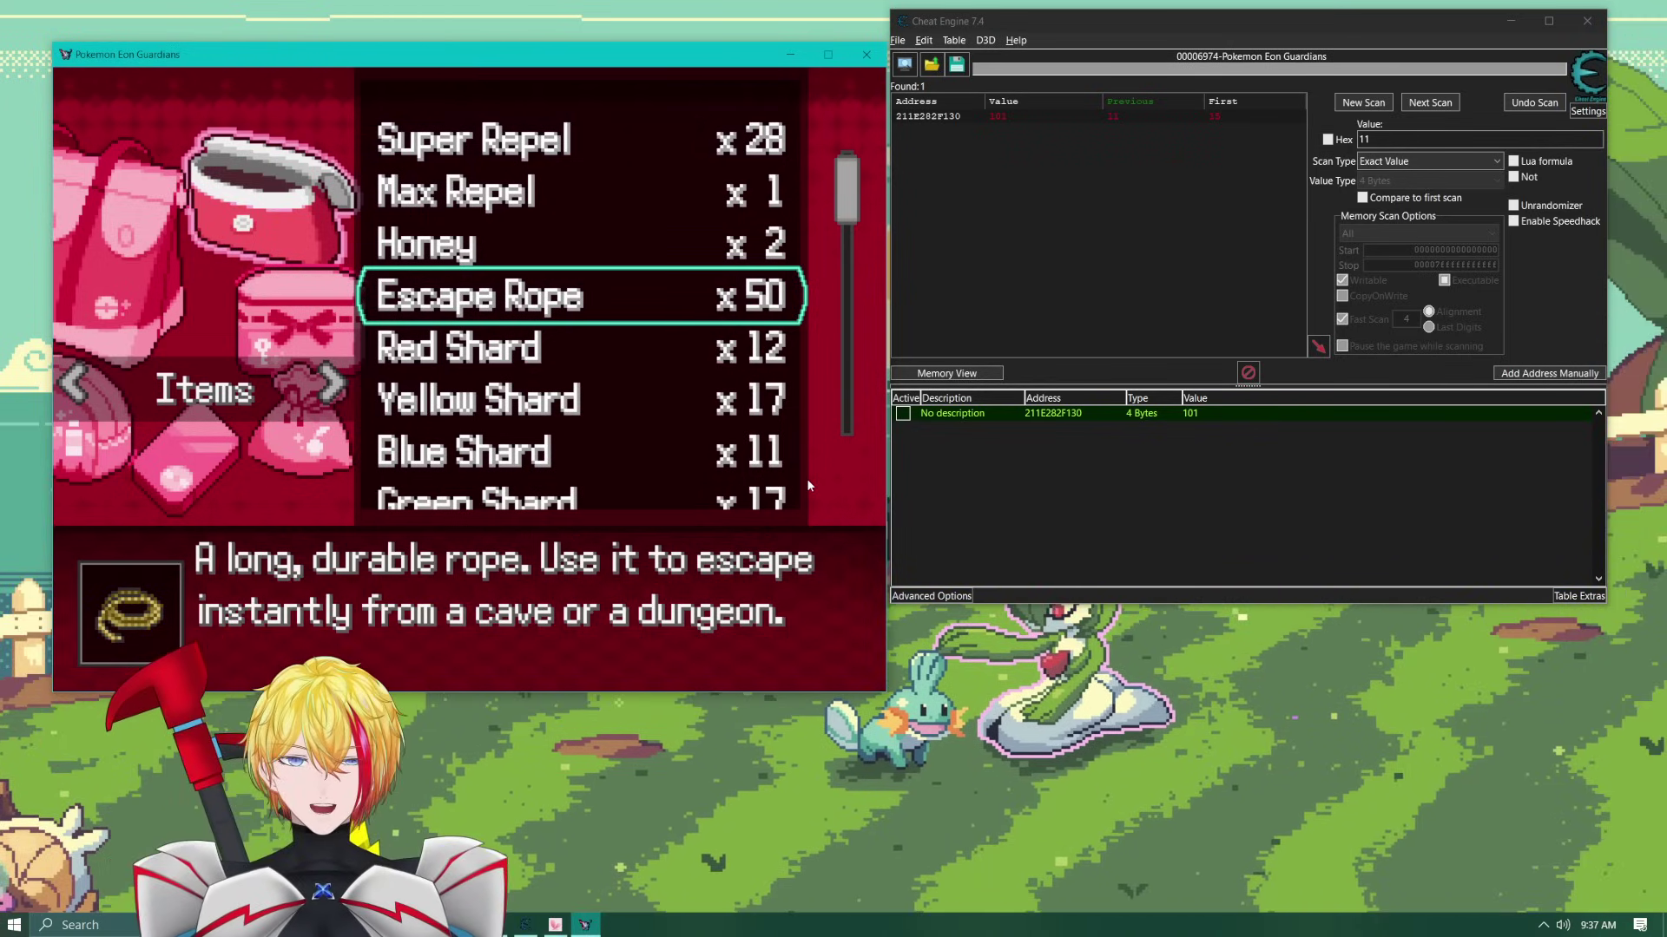
Step: Reset the Cheat Engine scan, select Honey in the game's bag, and delete all addresses from the address list
left_click(1362, 102)
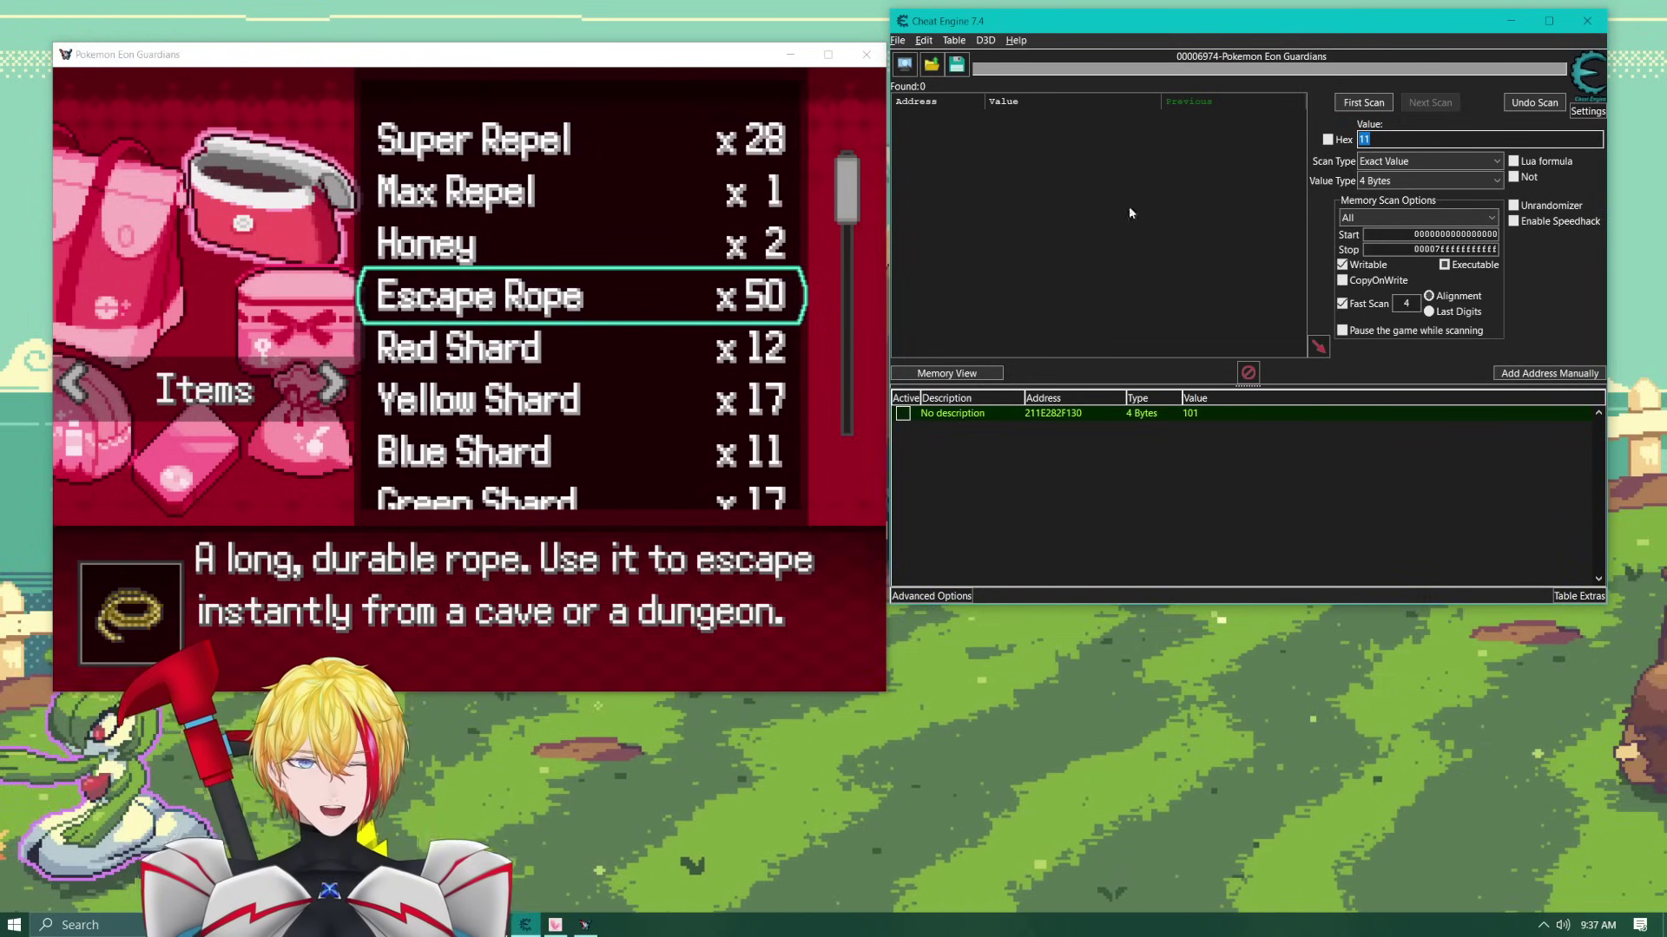
left_click(699, 340)
key("Up")
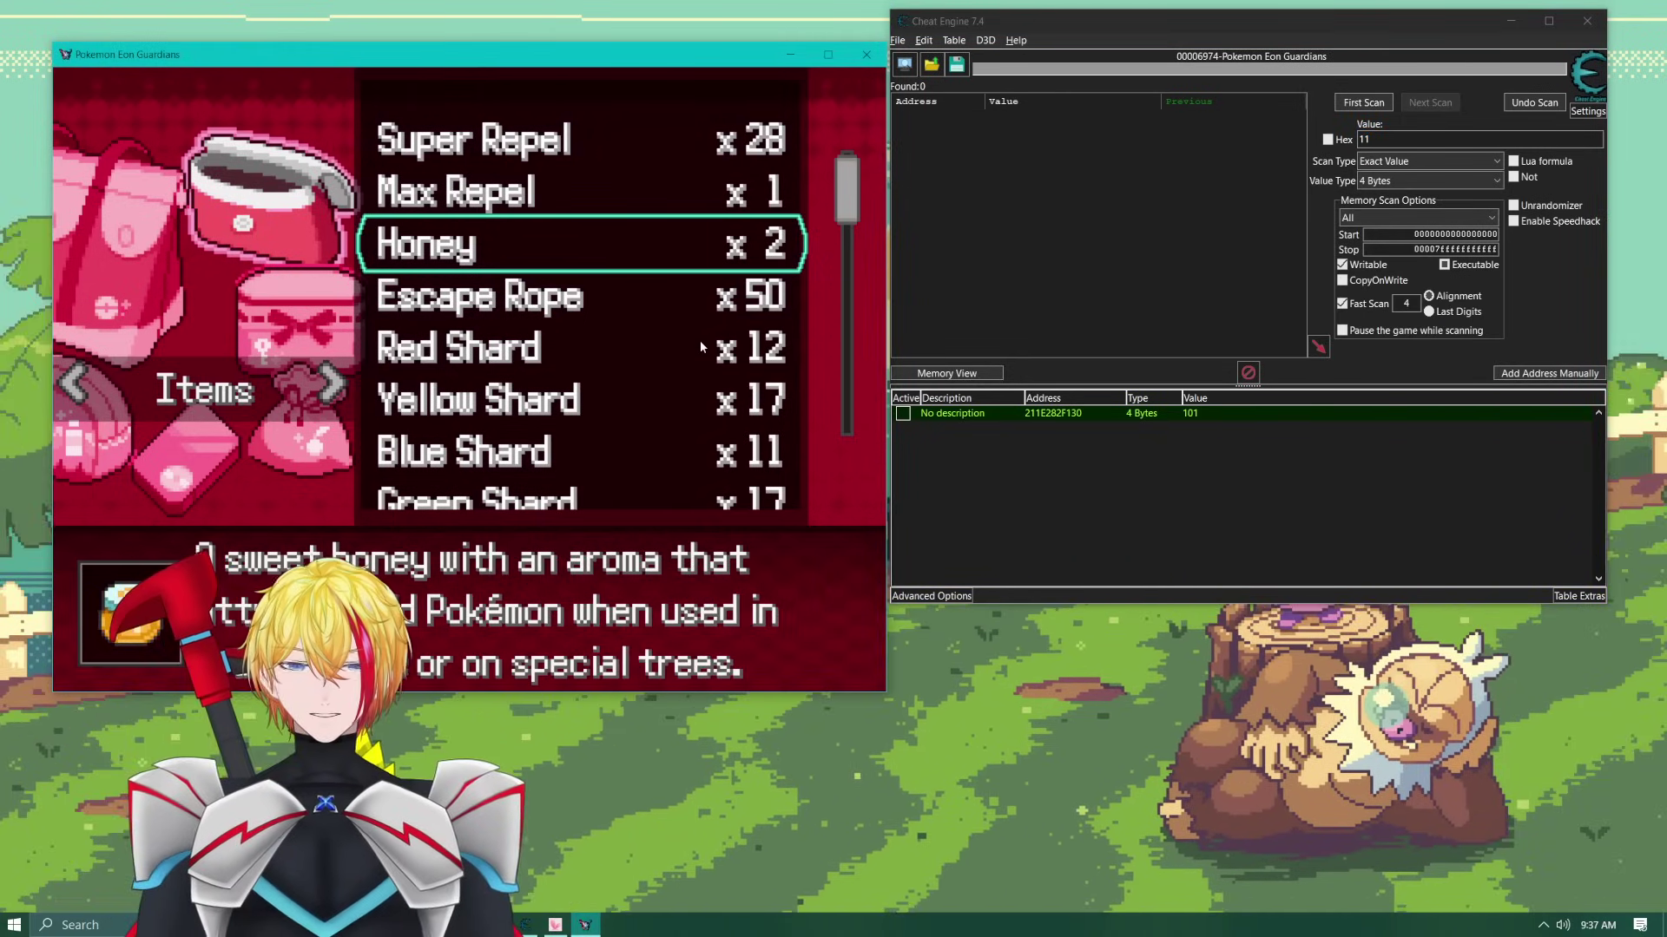
left_click(1247, 373)
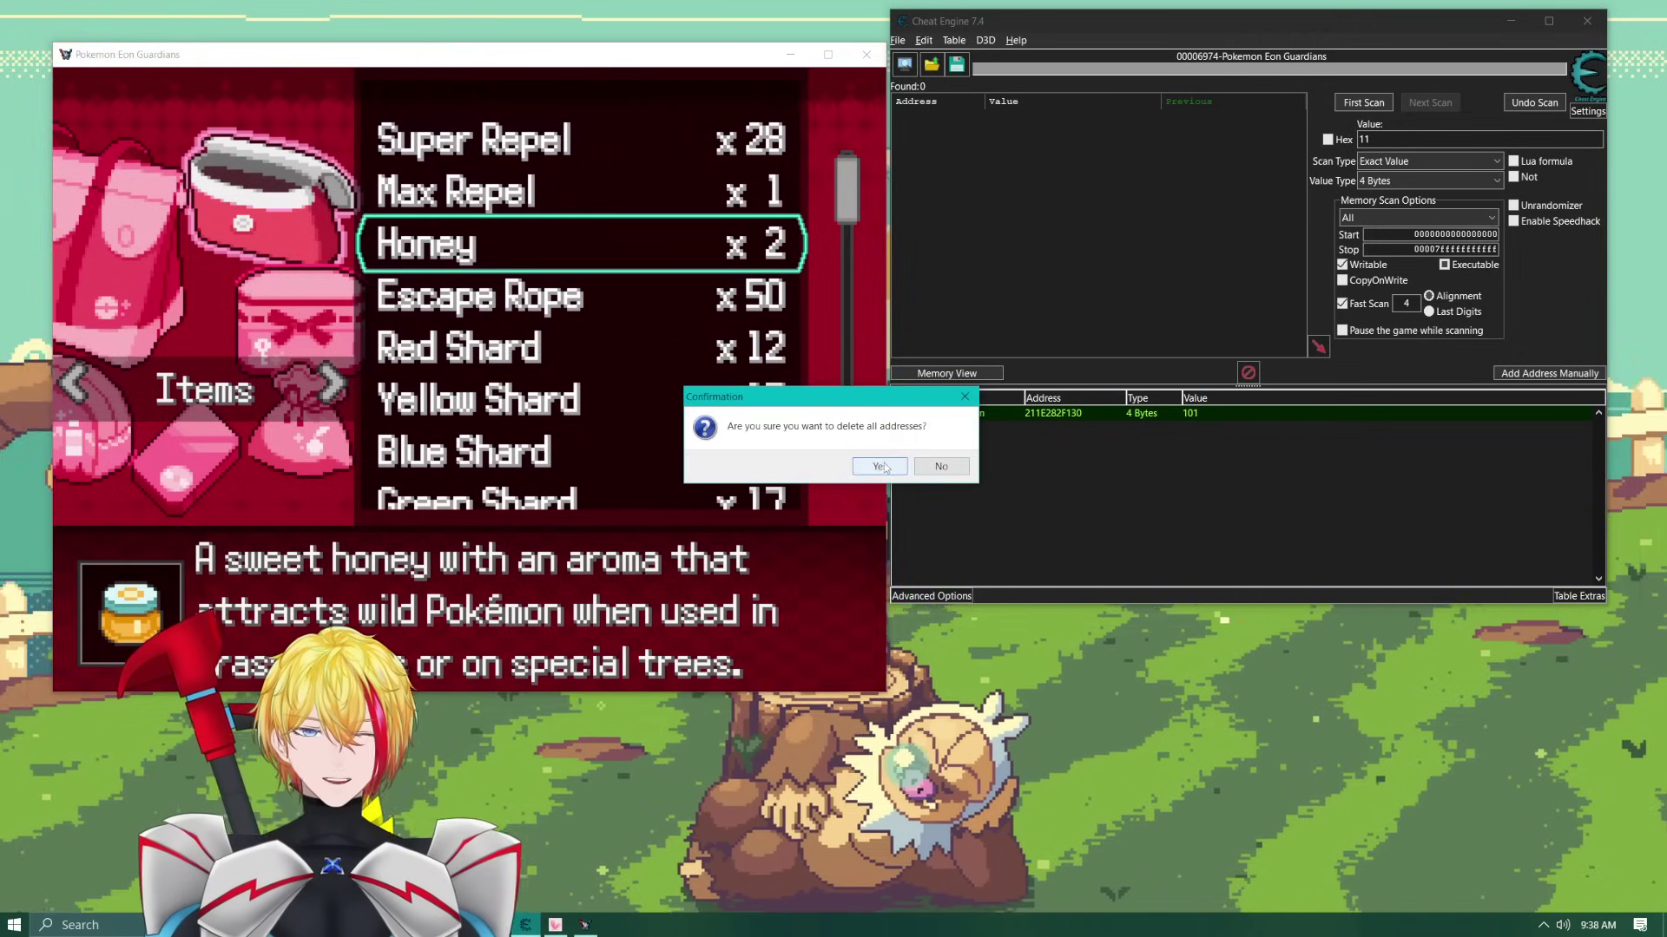
left_click(879, 467)
Step: Run a first exact-value scan for 5 to look for the Honey quantity
left_click(1421, 139)
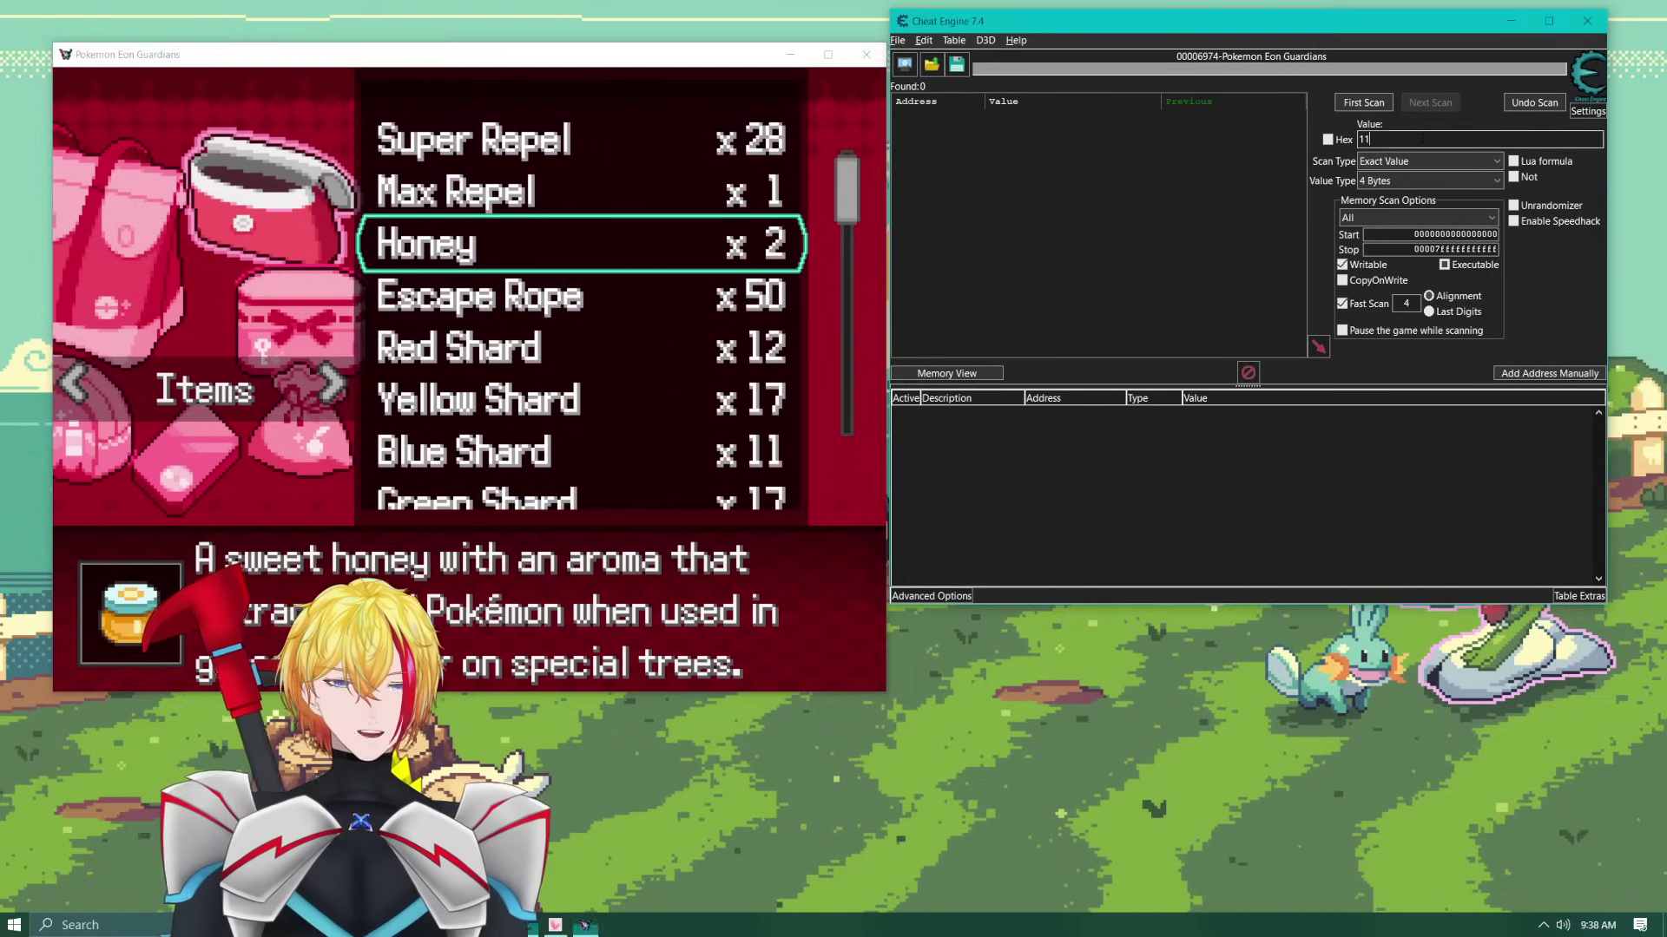
type("5")
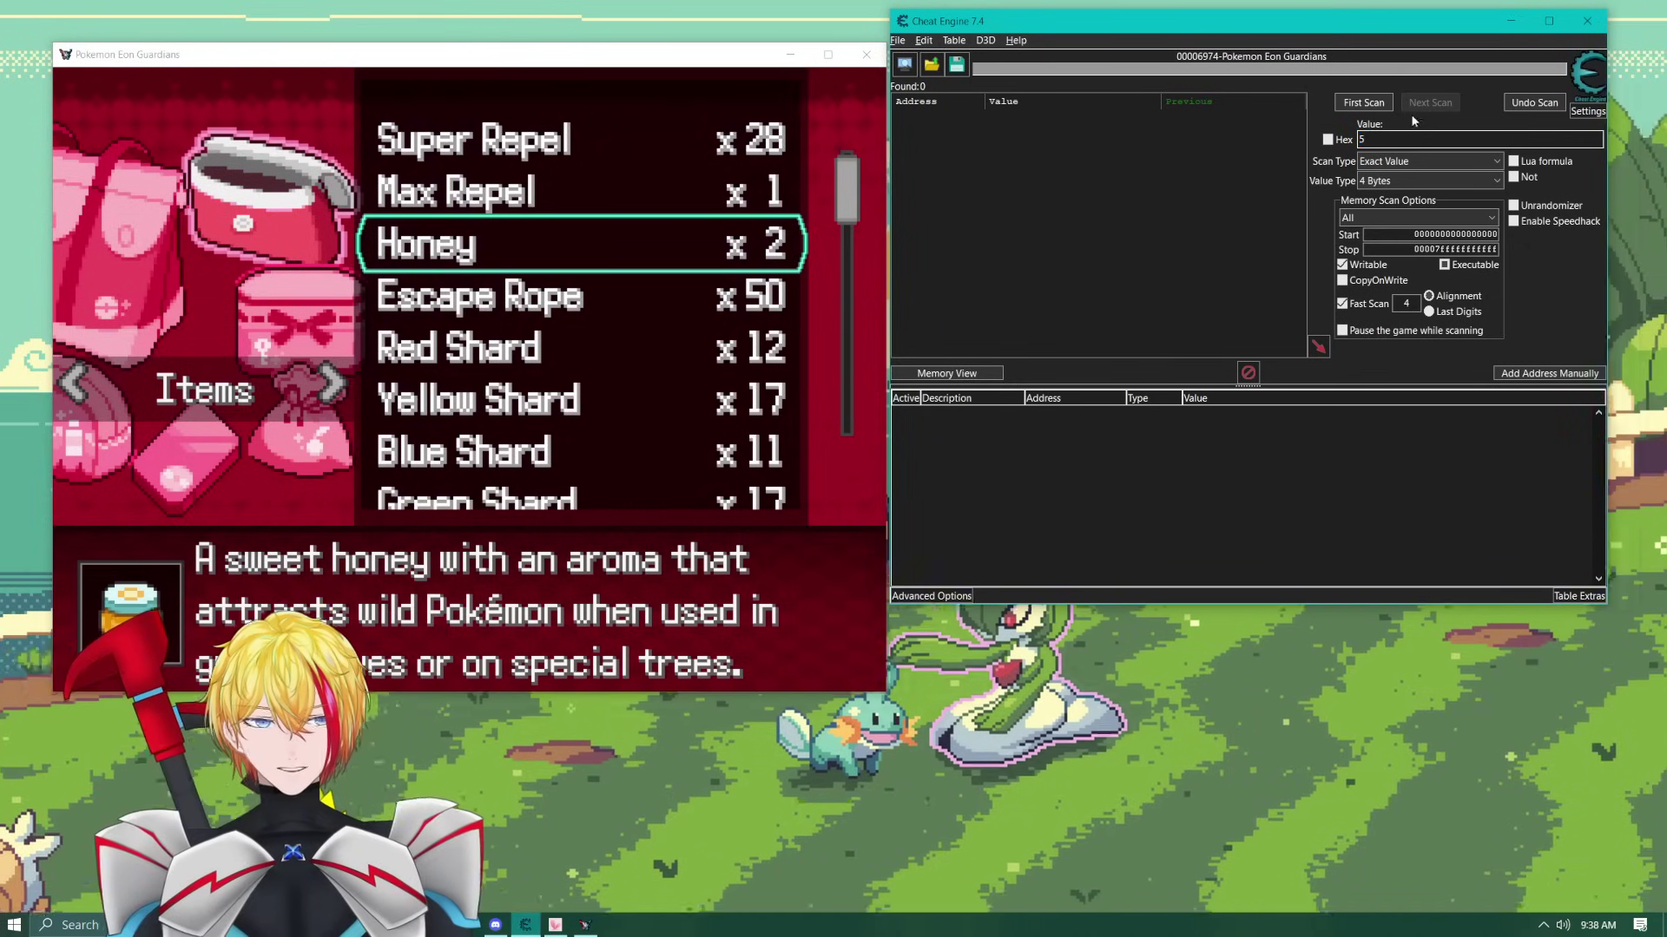
left_click(1363, 102)
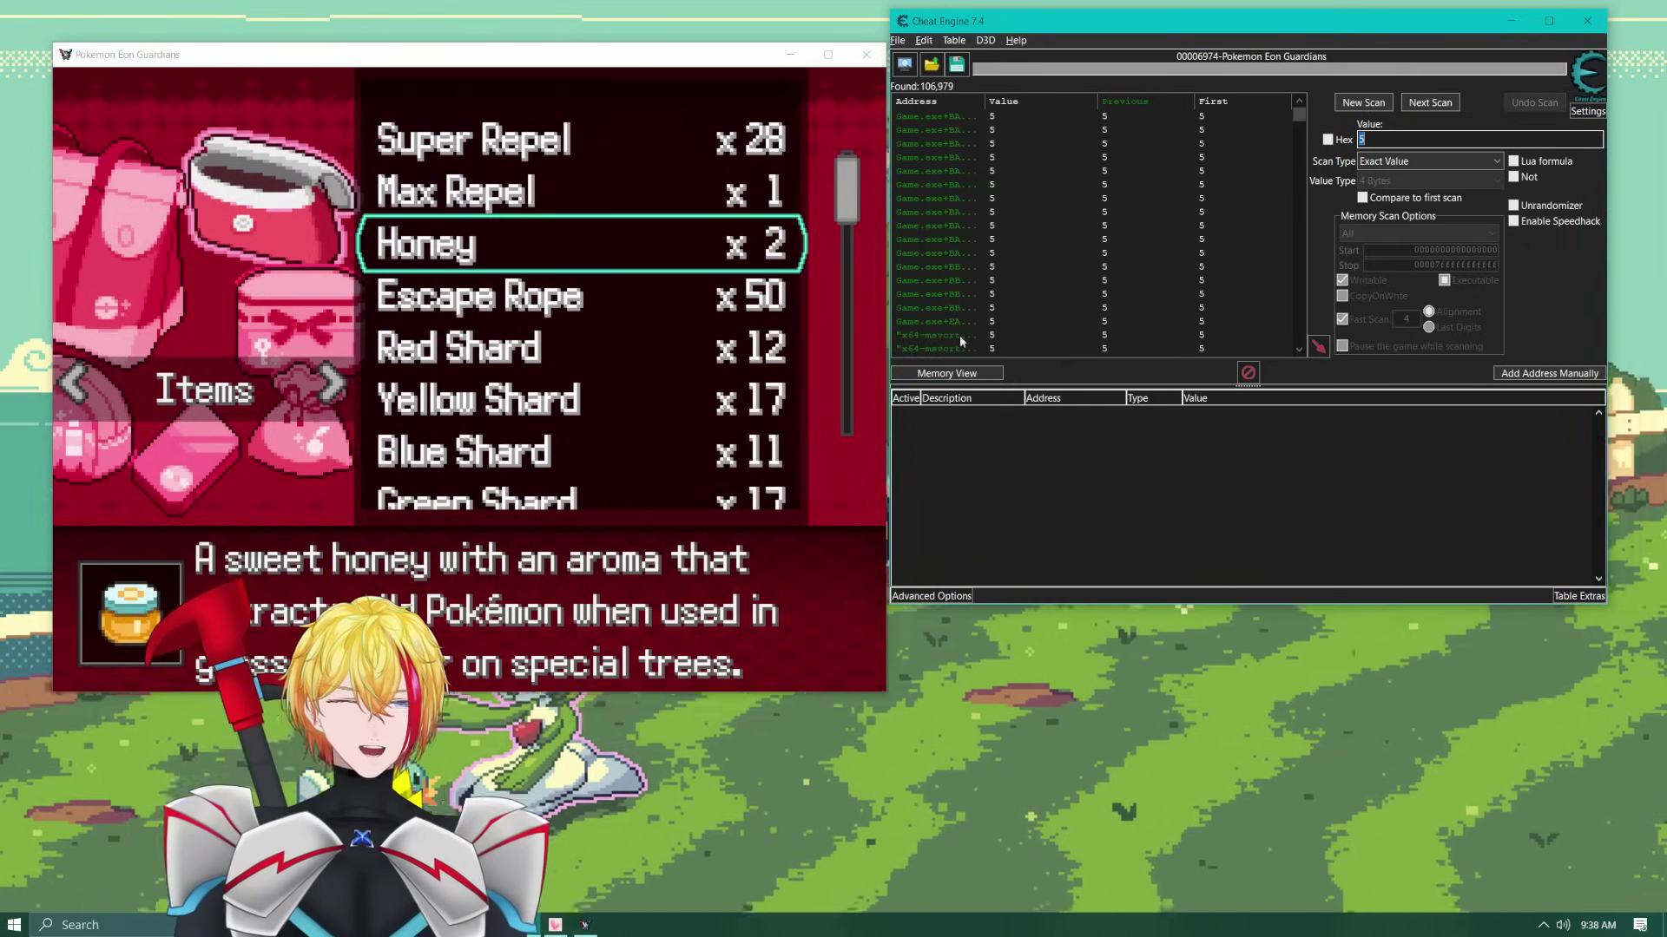
Step: Toss one Honey from the bag in the game
left_click(753, 352)
key("Return")
key("Down")
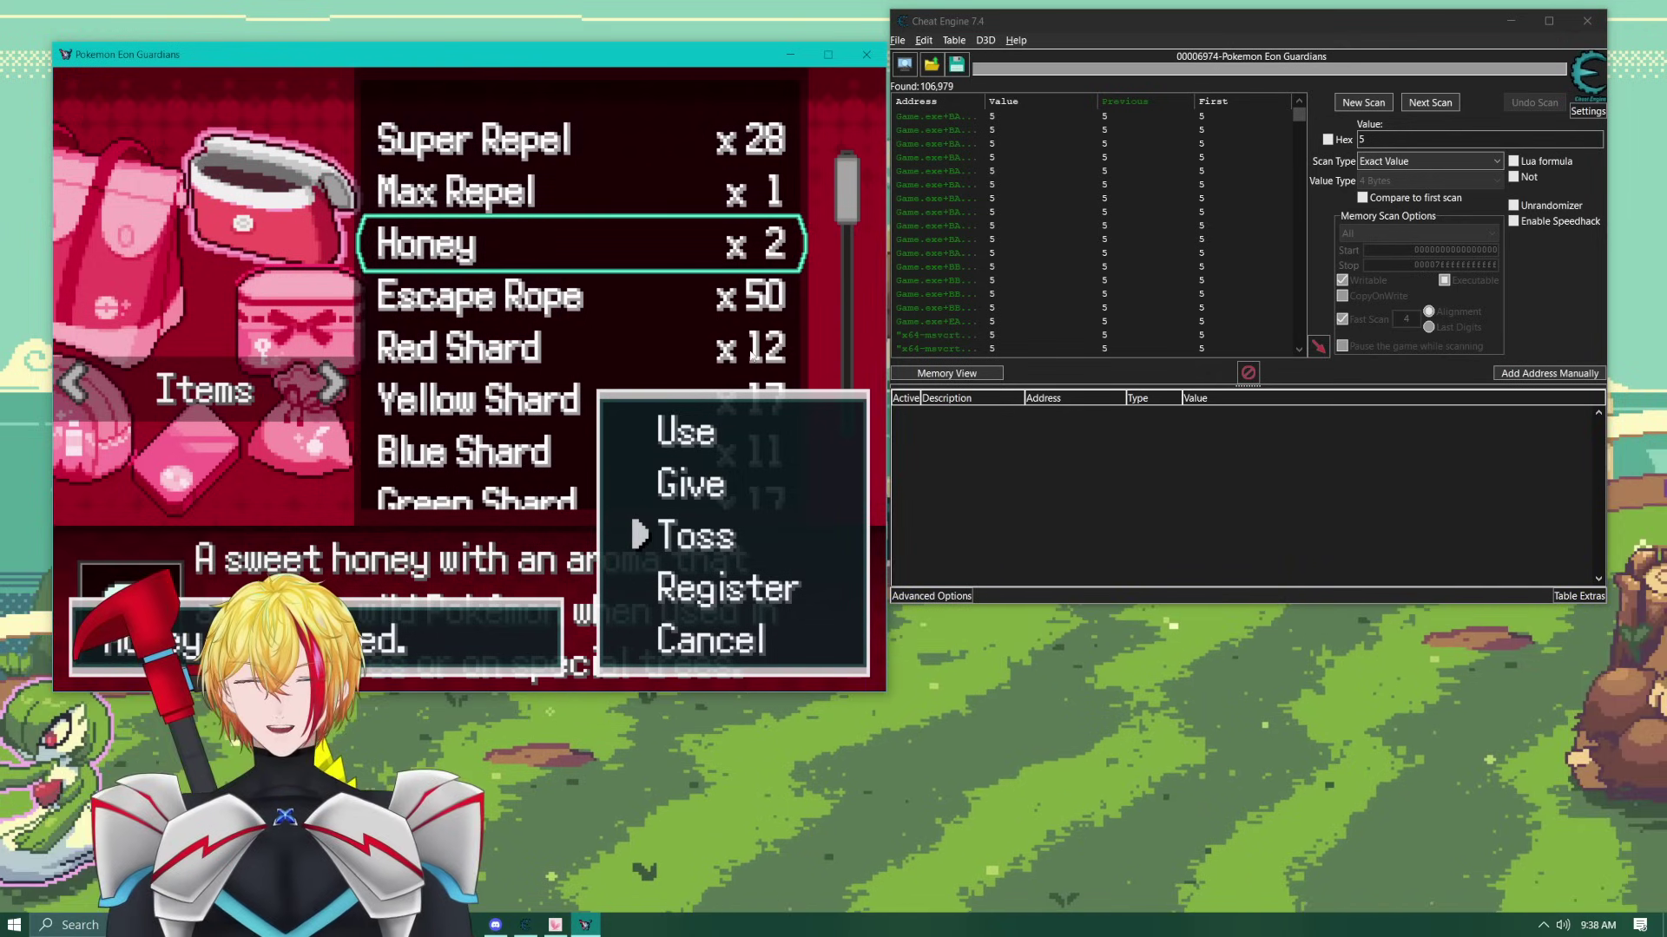
key("Return")
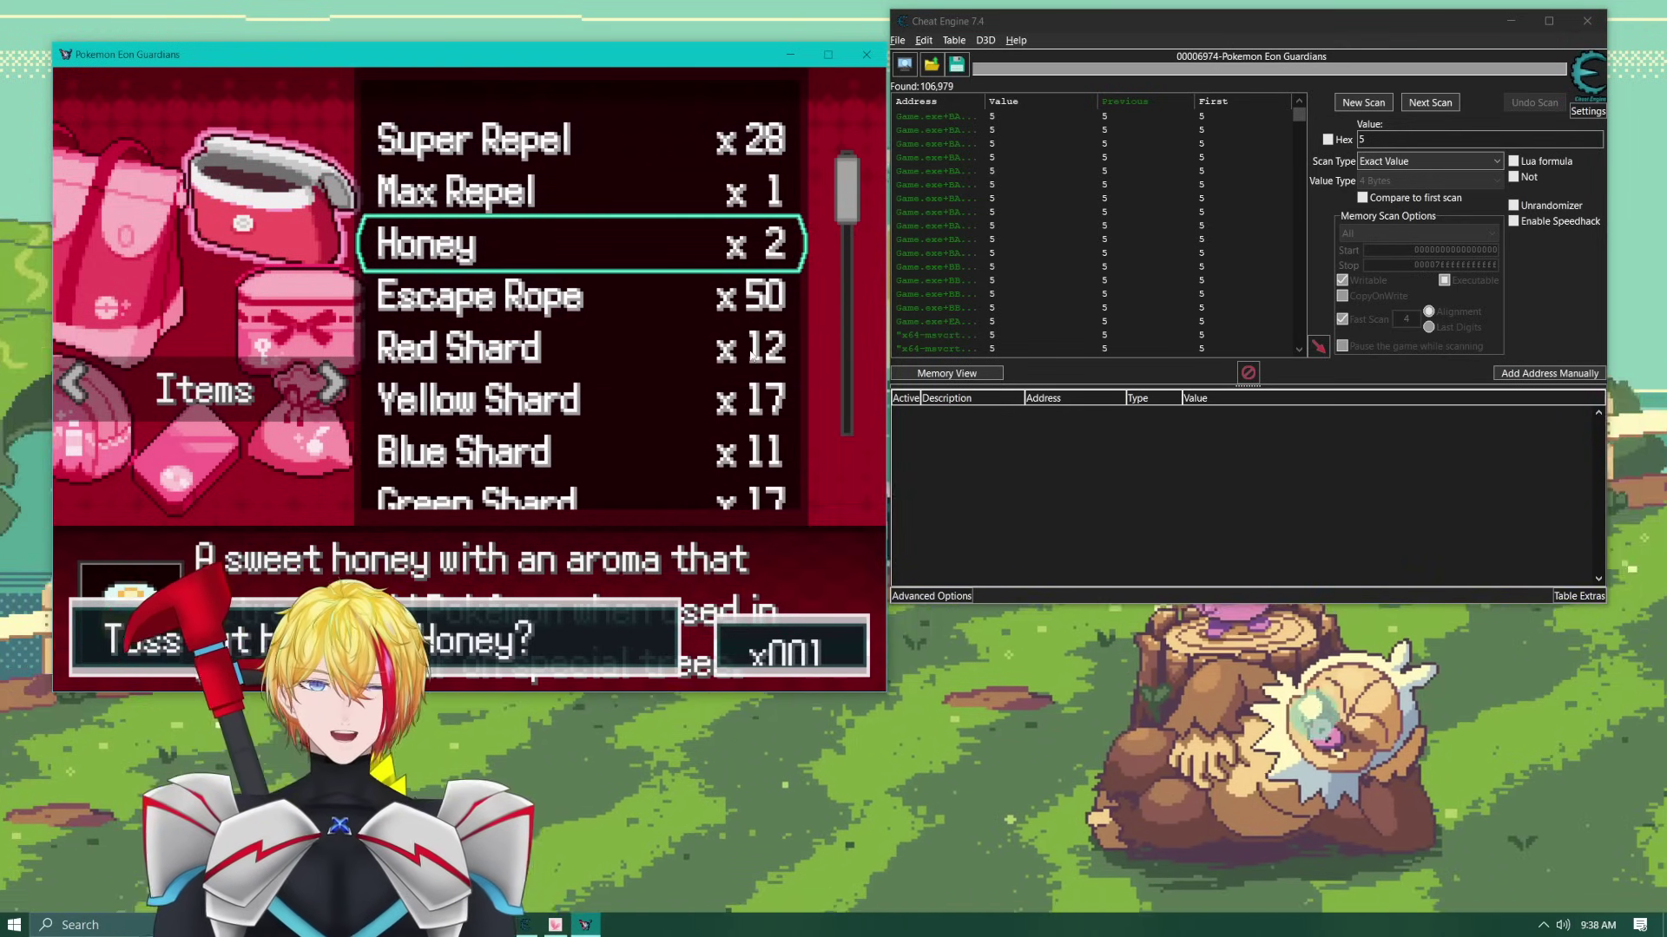
key("Return")
key("Return")
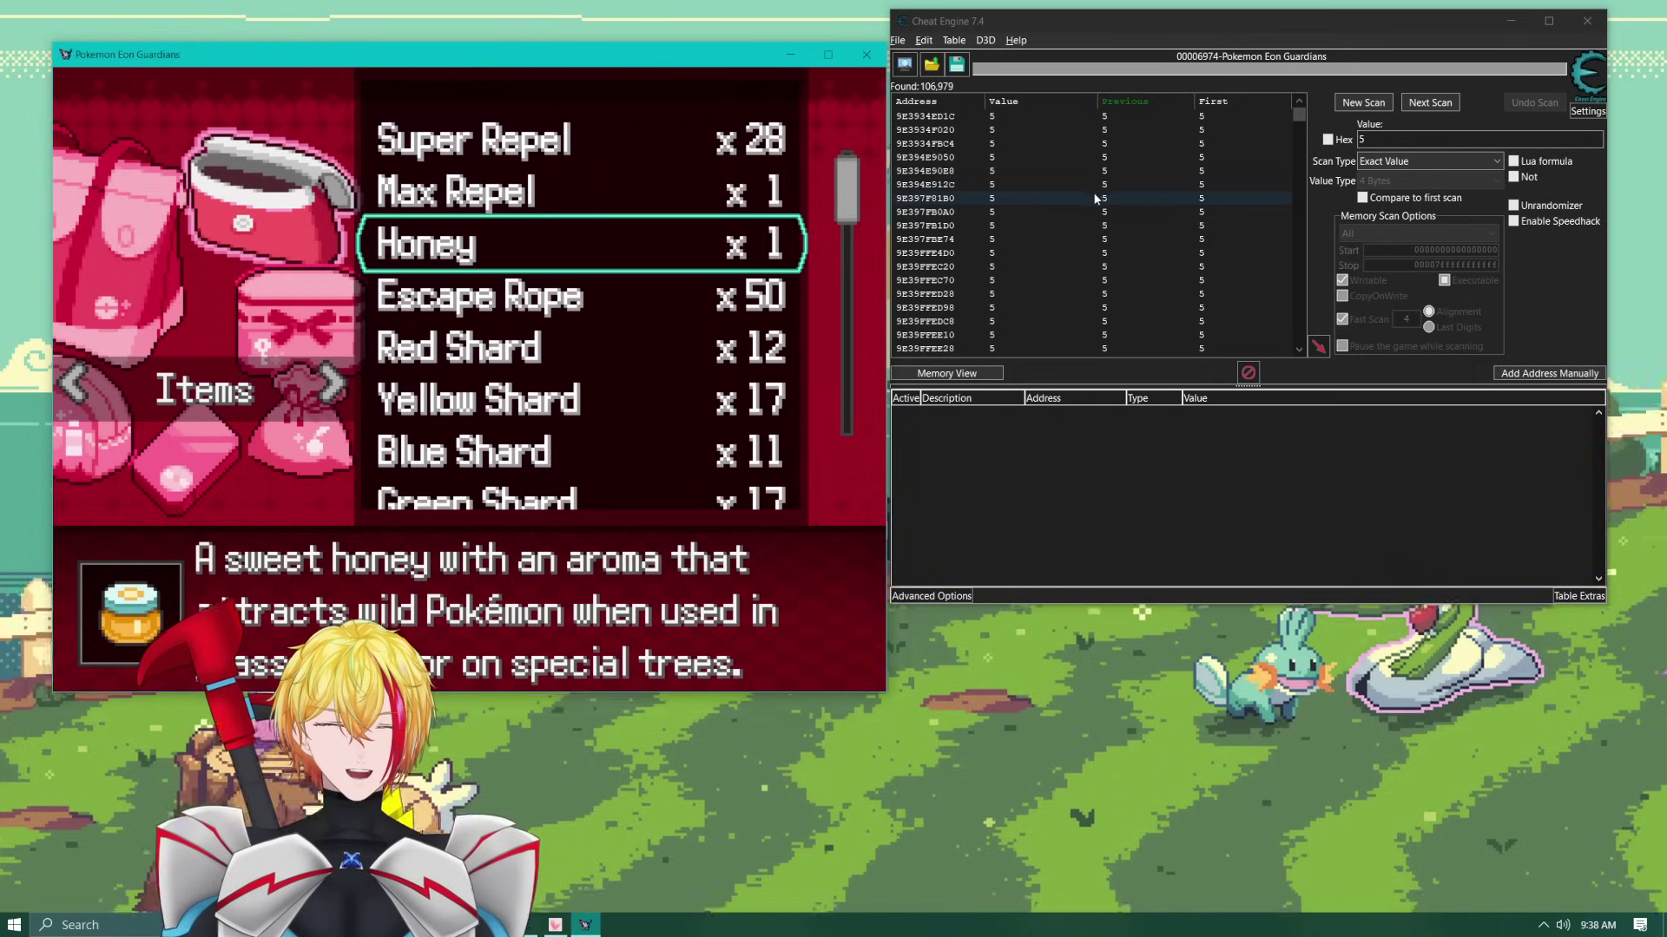
Step: Look through the found addresses for changed values and narrow the scan results to the exact value 3
scroll(1092, 195, "down", 5)
scroll(1067, 226, "down", 10)
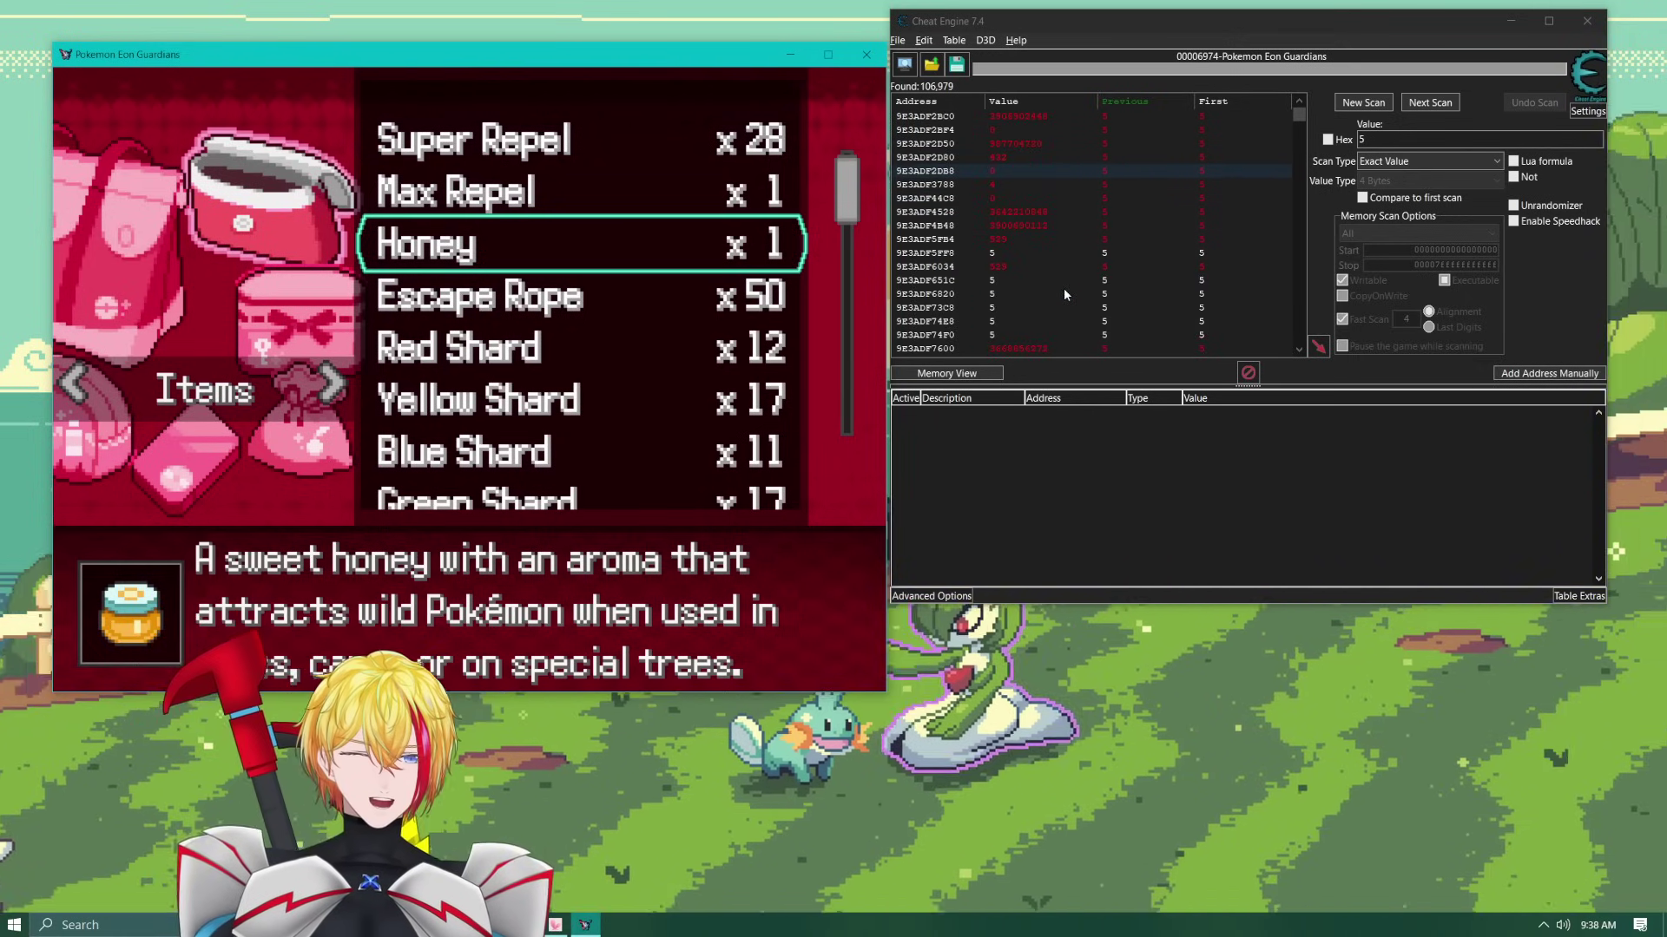
scroll(1048, 219, "down", 15)
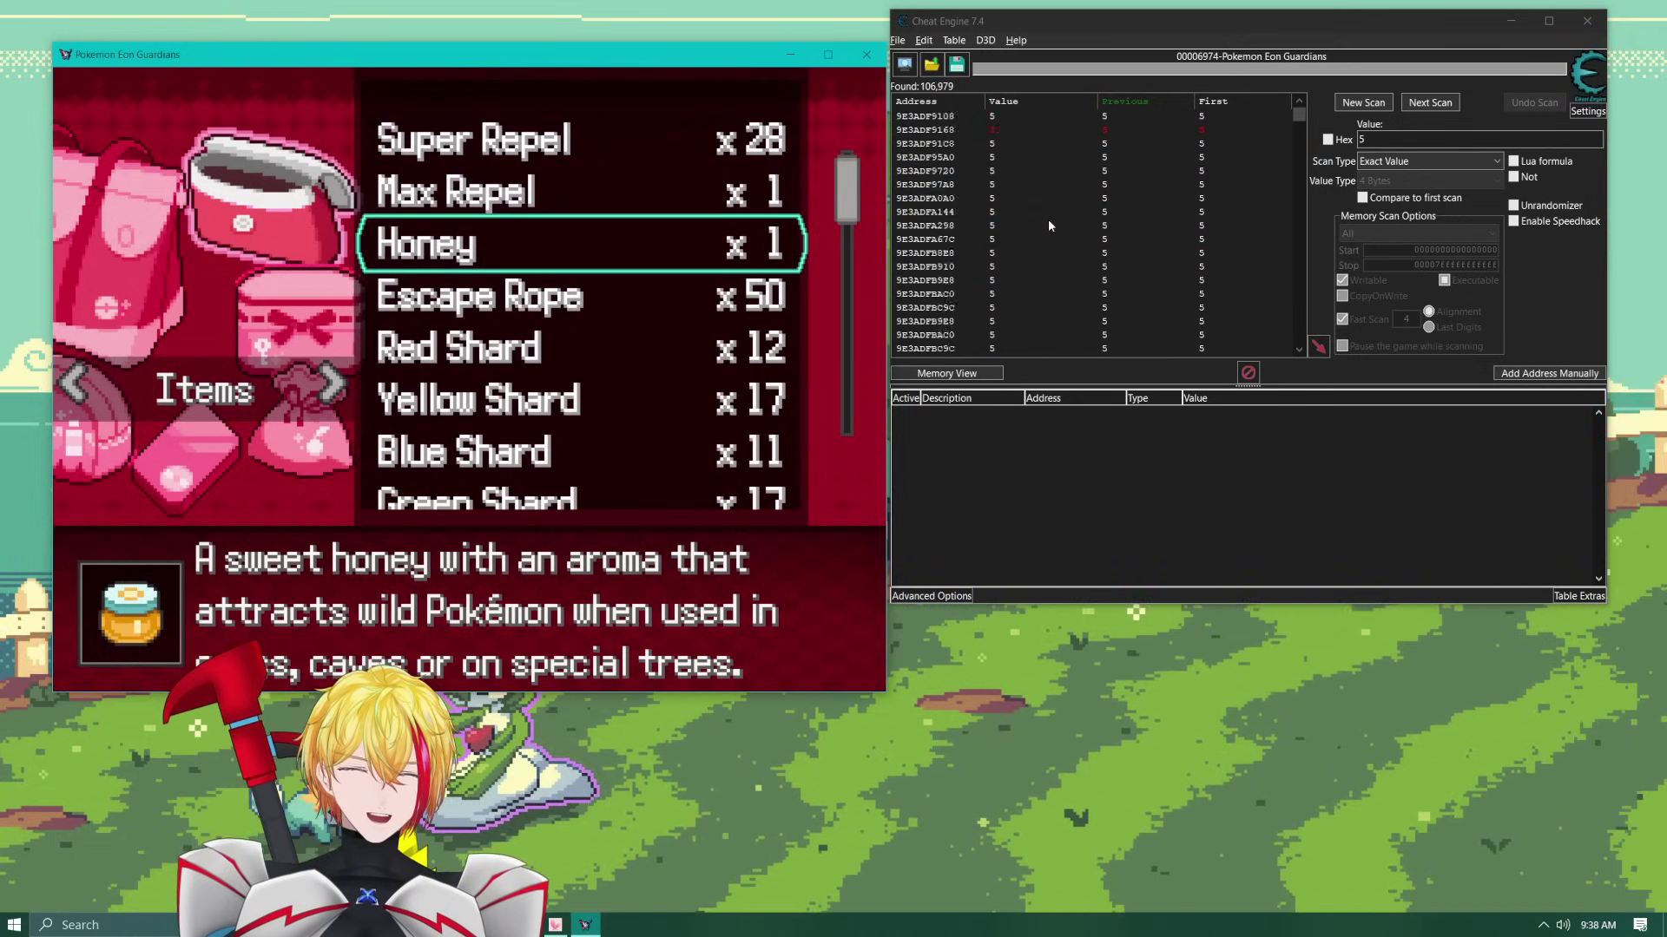
scroll(1054, 248, "up", 20)
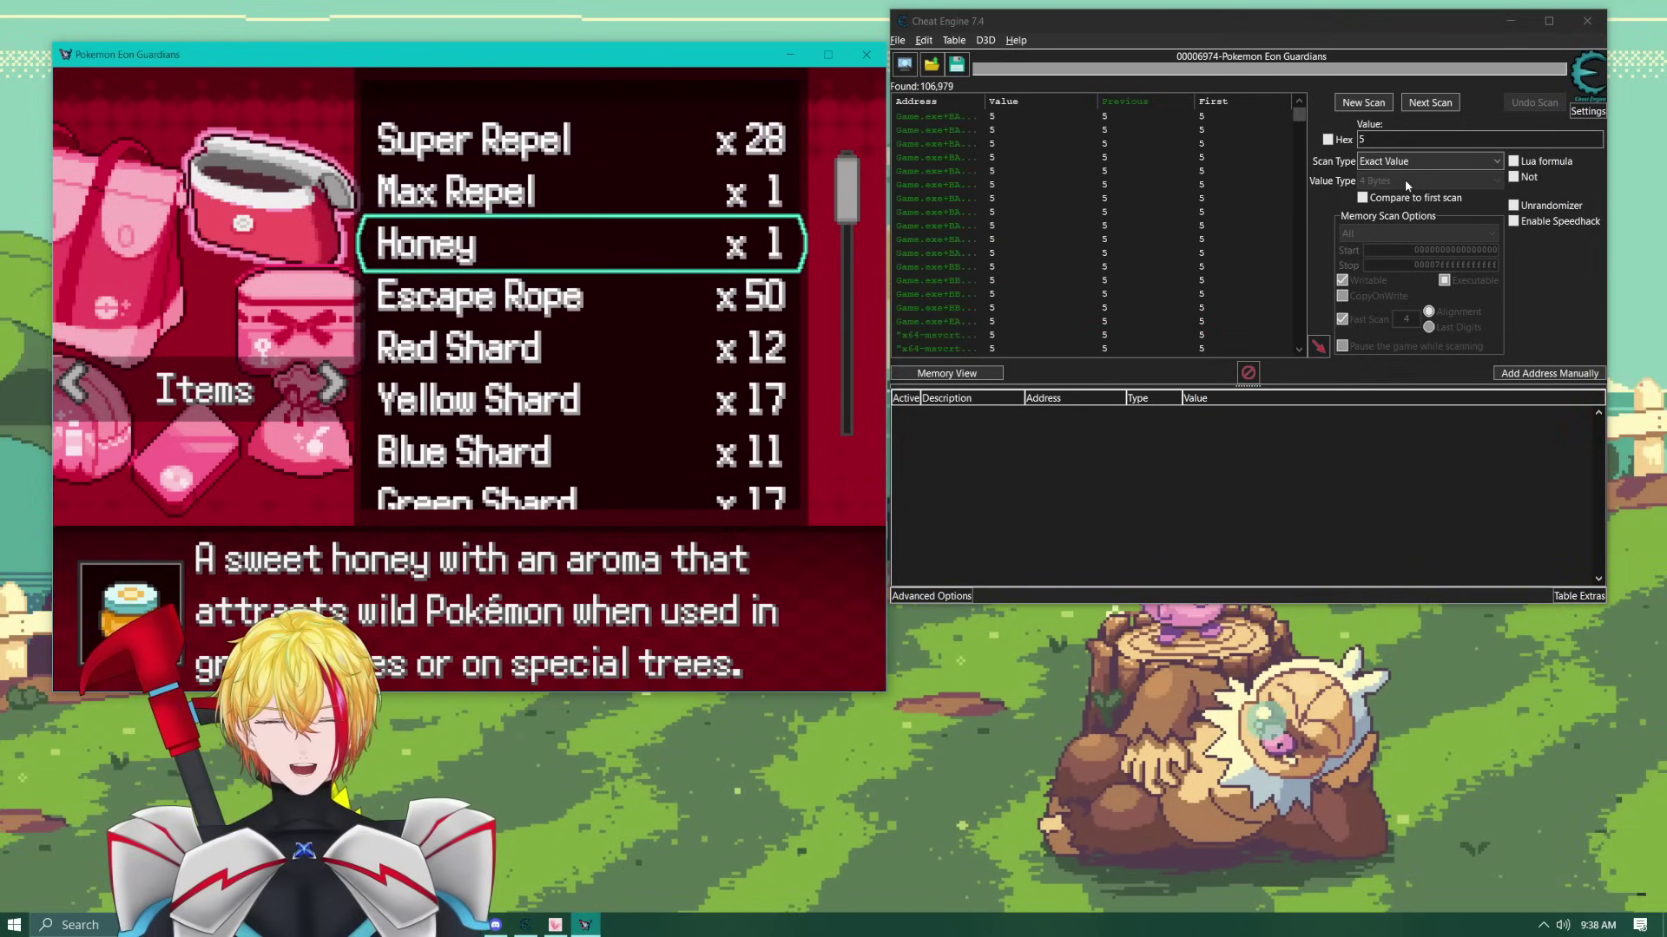
double_click(1380, 139)
type("3")
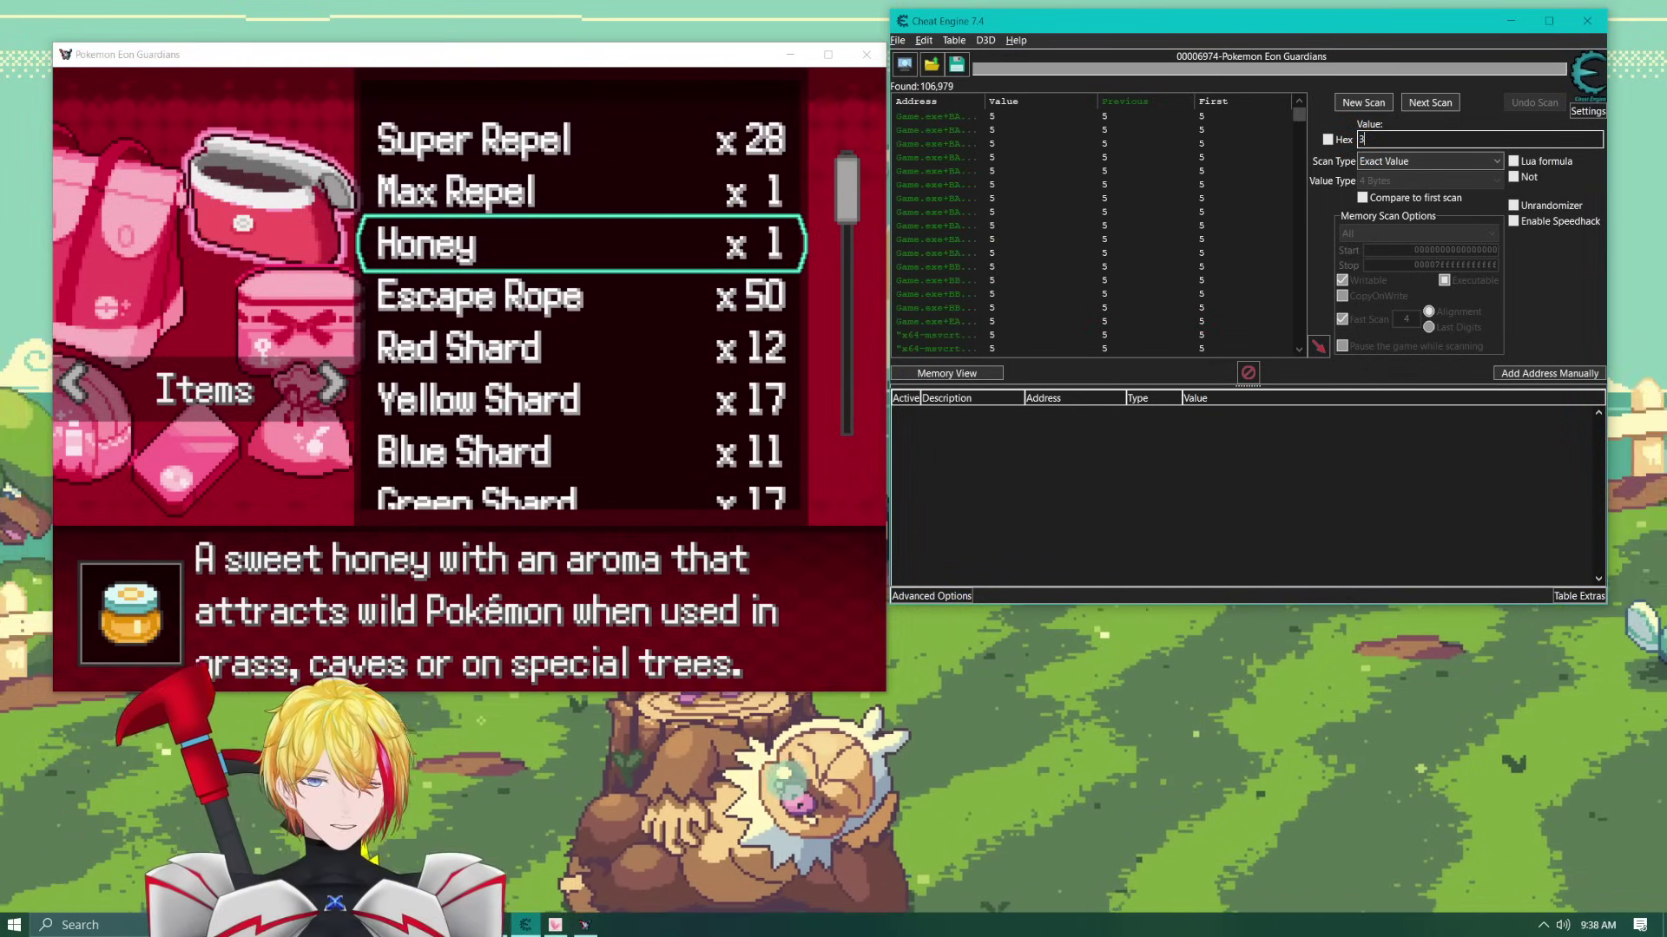
left_click(1428, 103)
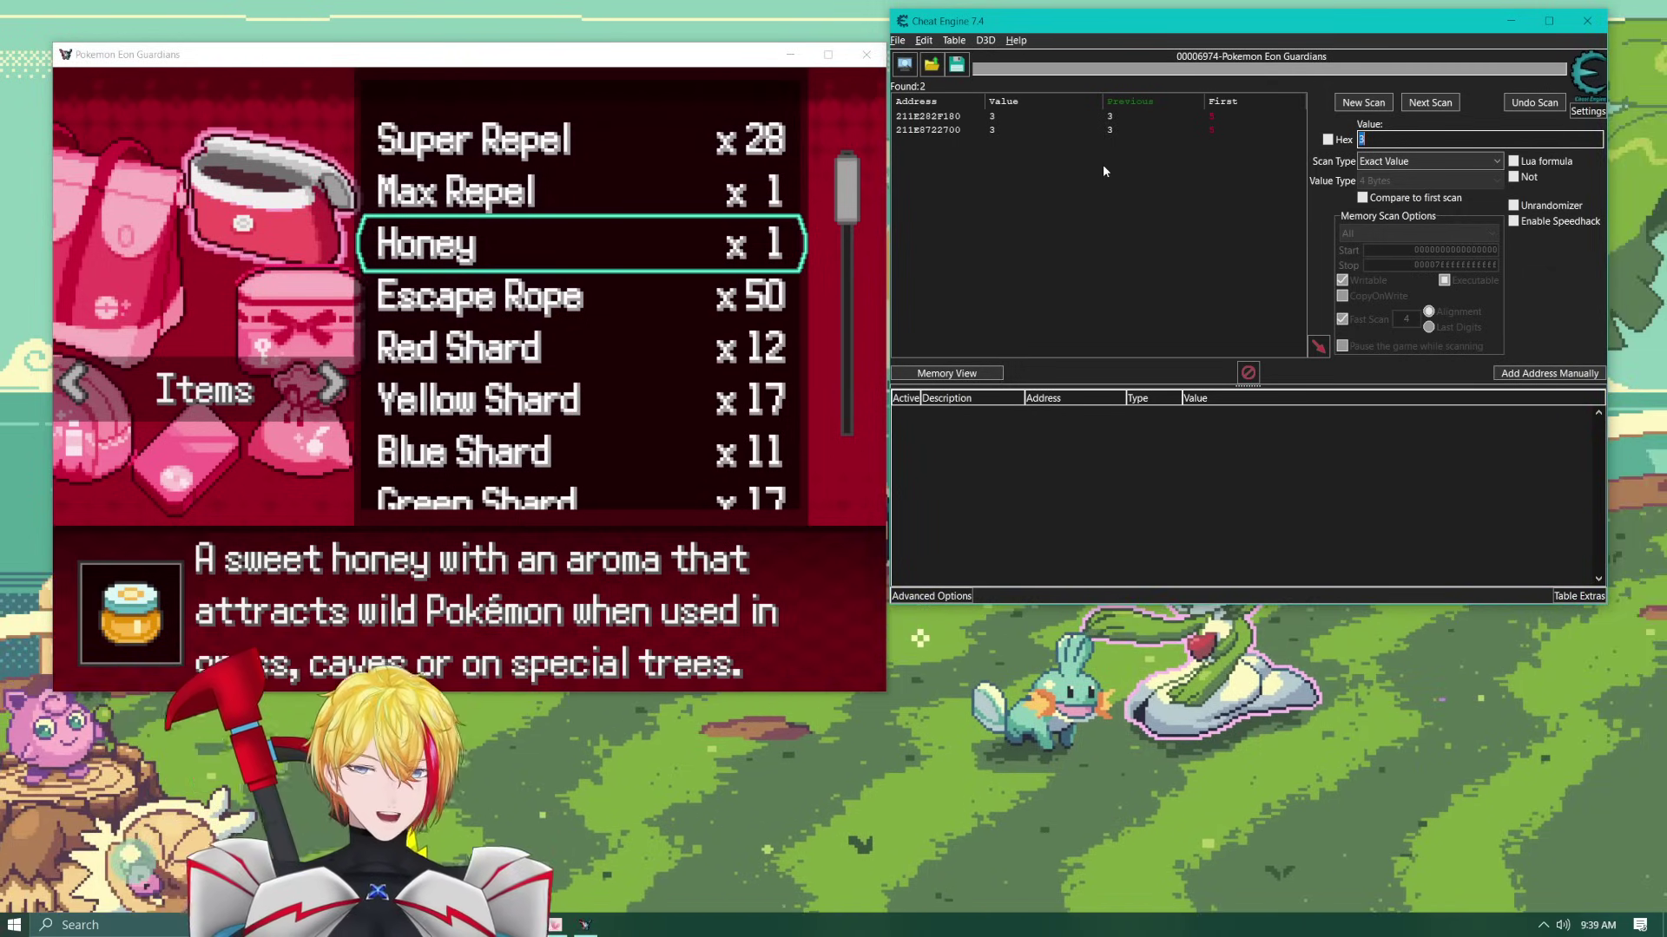
Step: Switch back to the Pokemon Eon Guardians game window
left_click(746, 503)
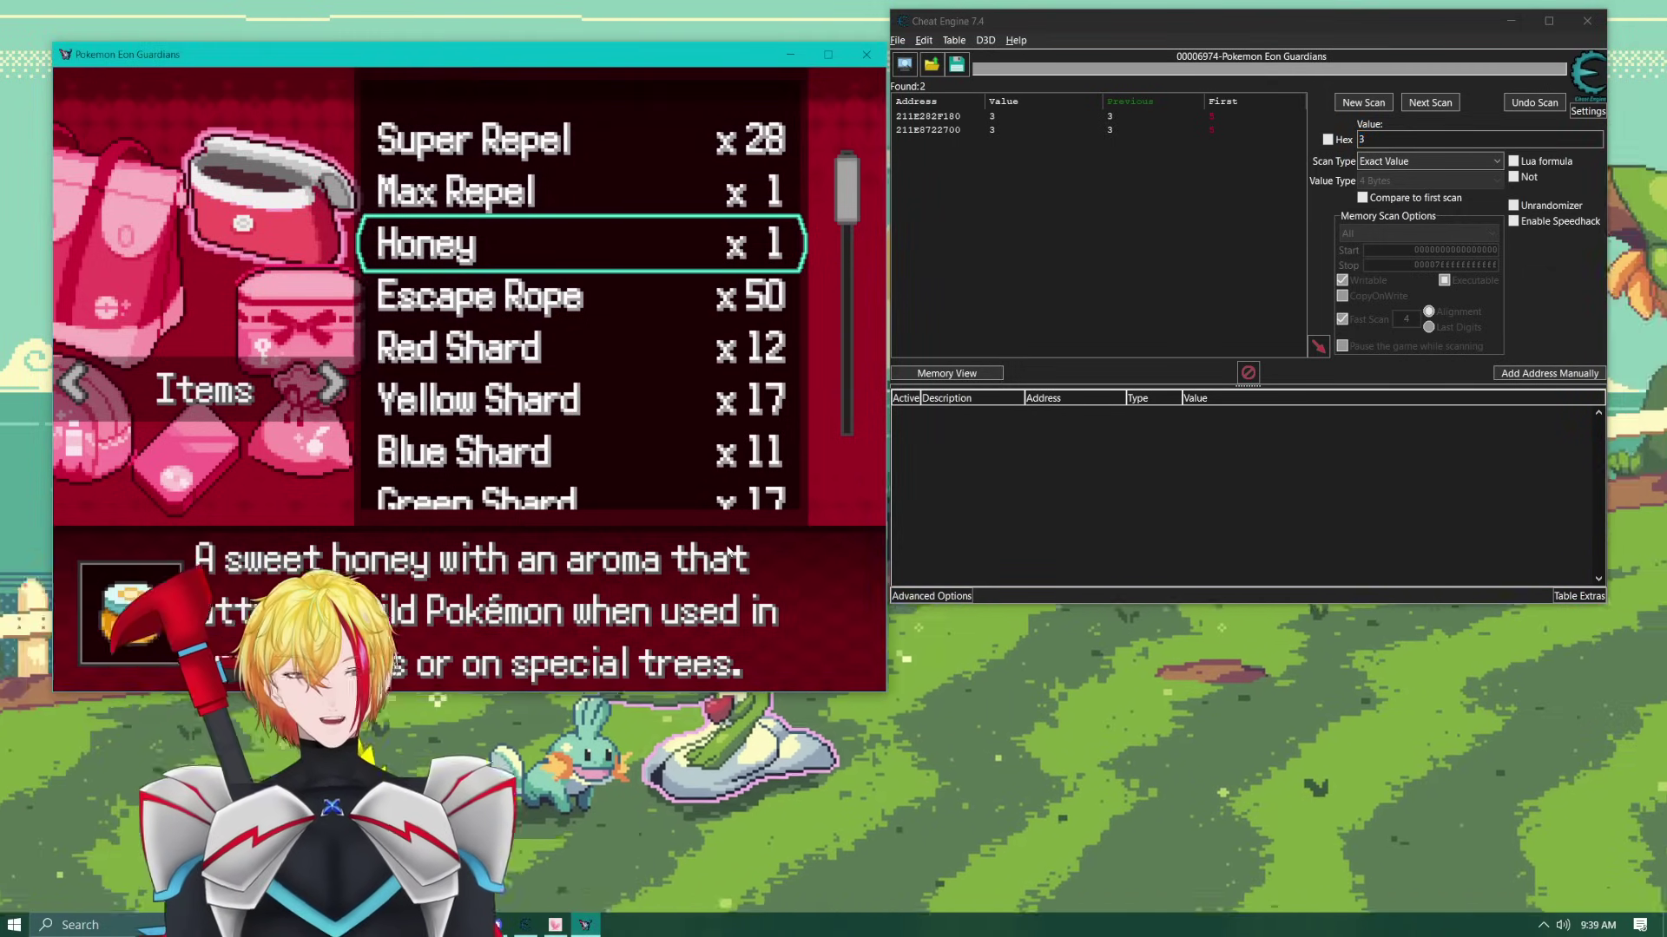